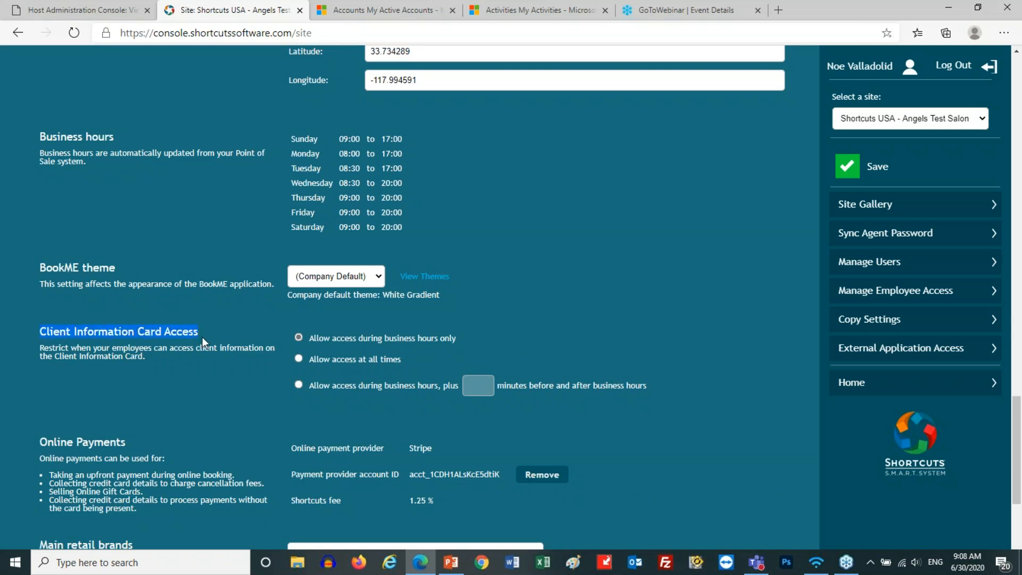
Allow Client Information Card access during business hours plus 30 minutes before and after, and save the site settings
left_click(318, 340)
left_click_drag(433, 337, 445, 338)
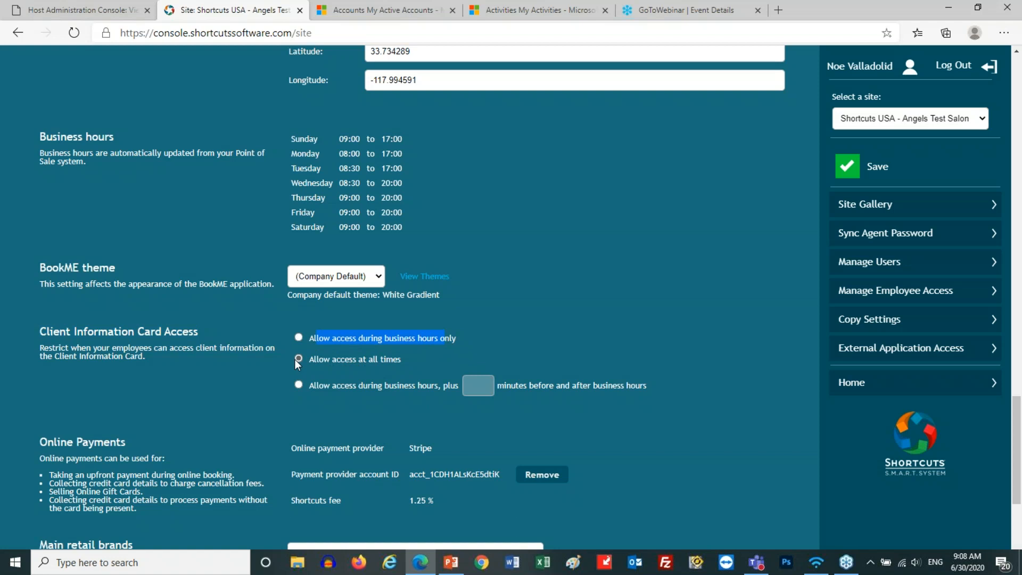
left_click_drag(310, 360, 391, 362)
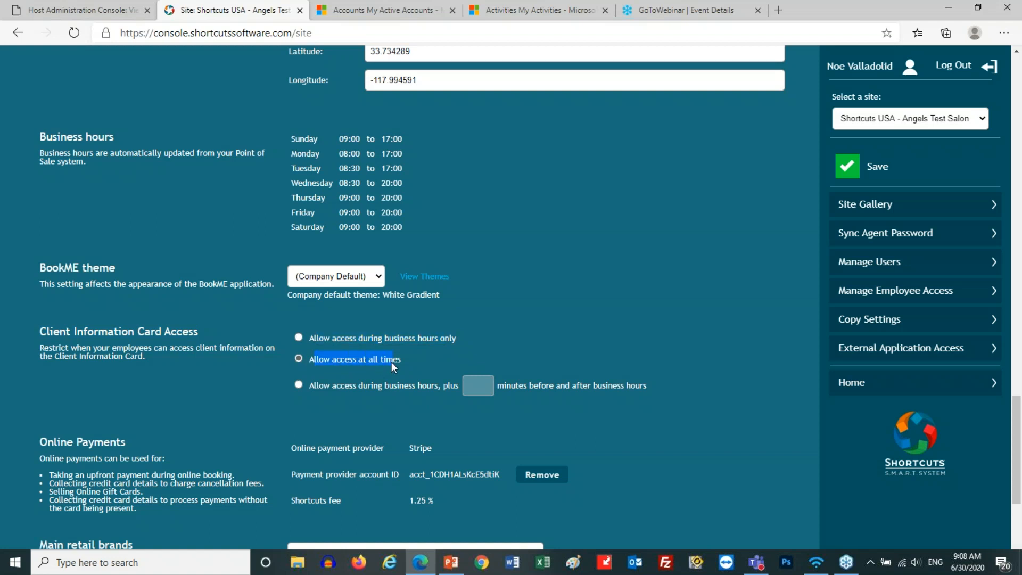
left_click(298, 384)
left_click(472, 390)
type("30")
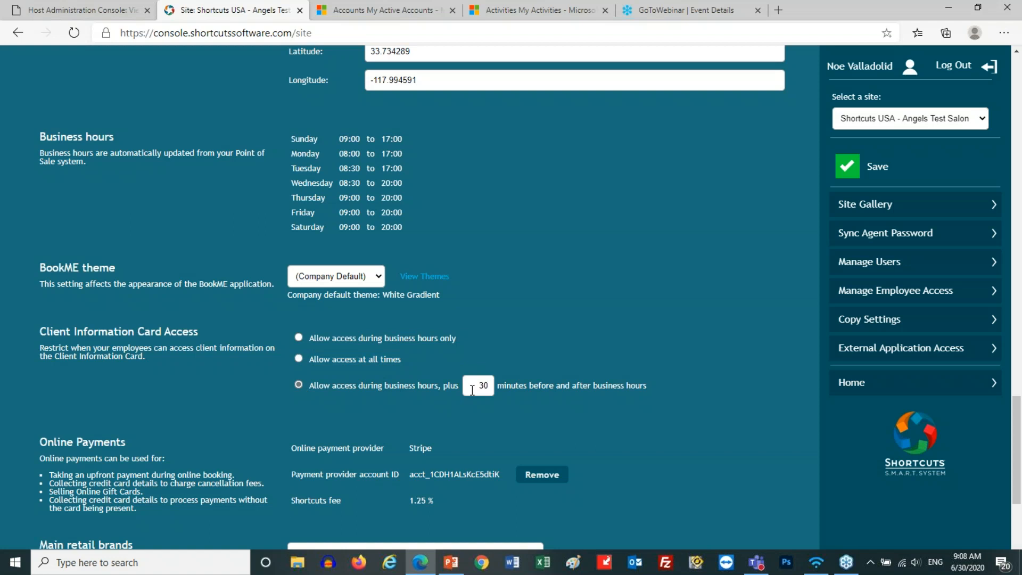
left_click(298, 337)
left_click(299, 384)
left_click_drag(203, 334, 47, 335)
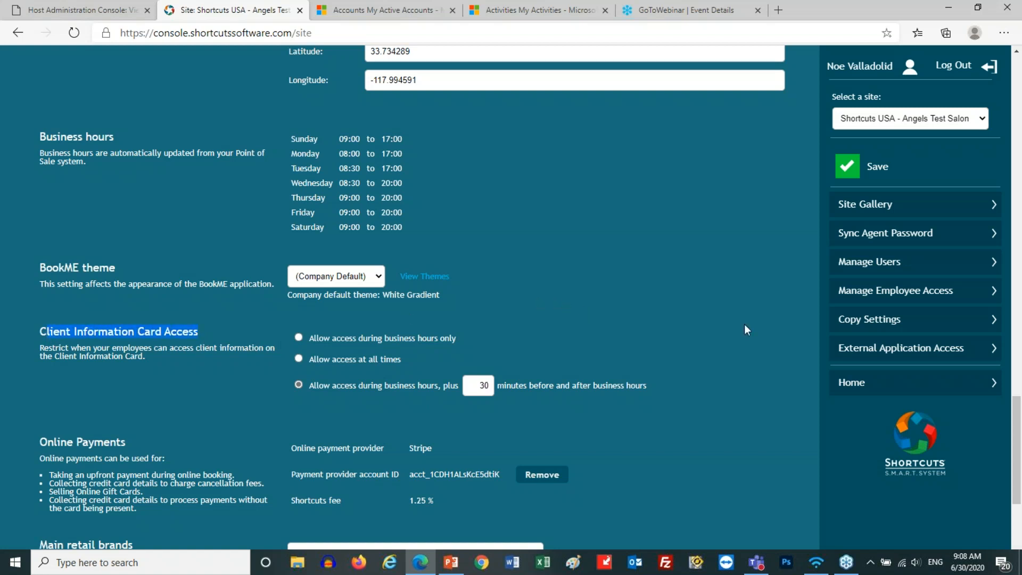
scroll(744, 330, "up", 4)
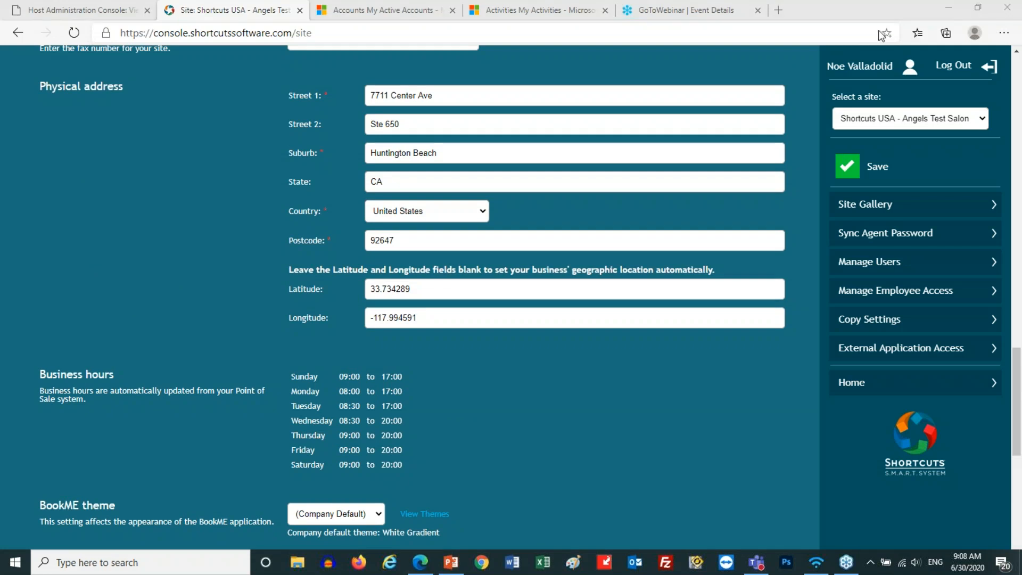
left_click(873, 166)
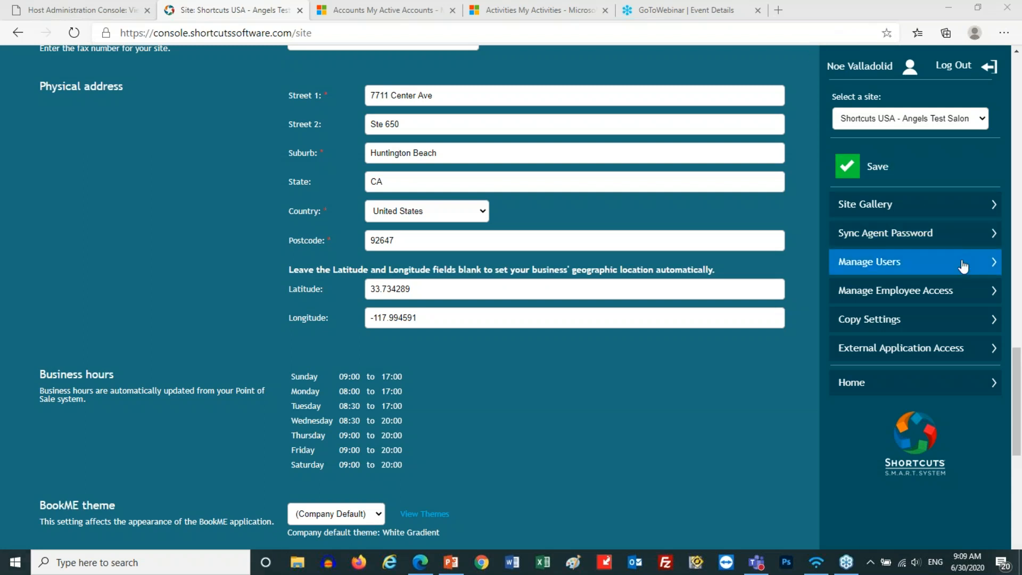
Go to Manage Users and open the profile of the second listed user for editing
left_click(908, 268)
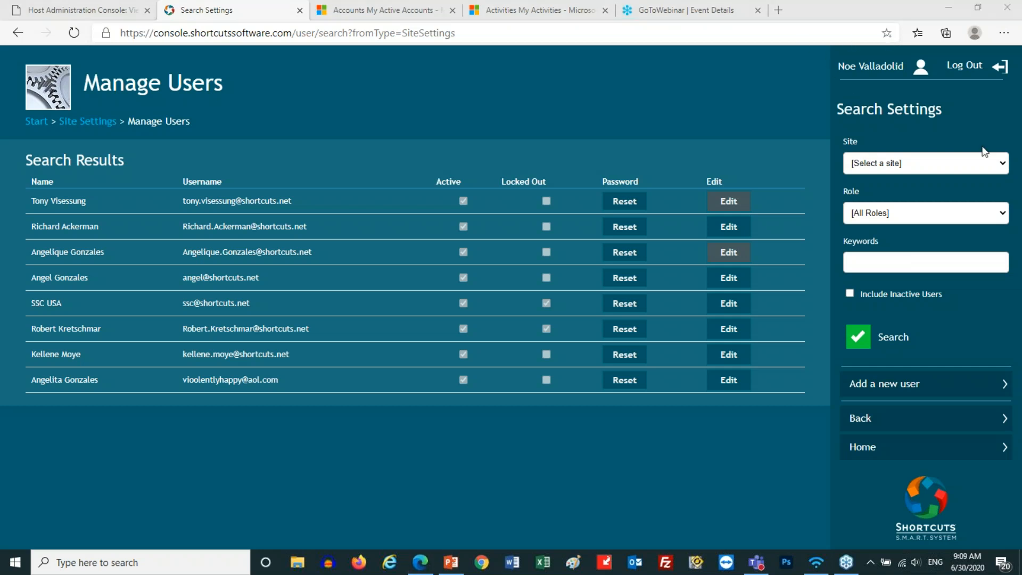
left_click(994, 165)
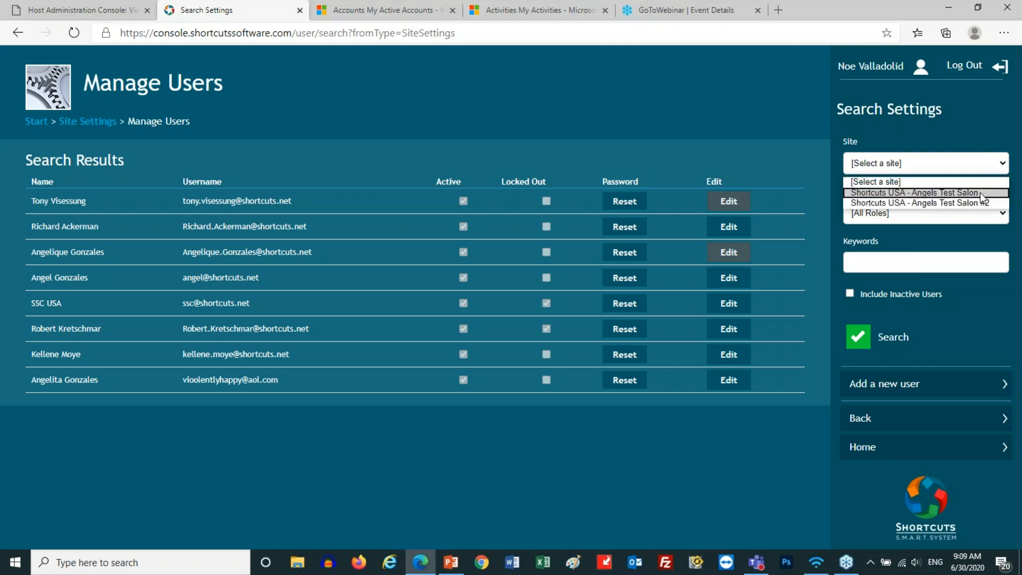
left_click(536, 109)
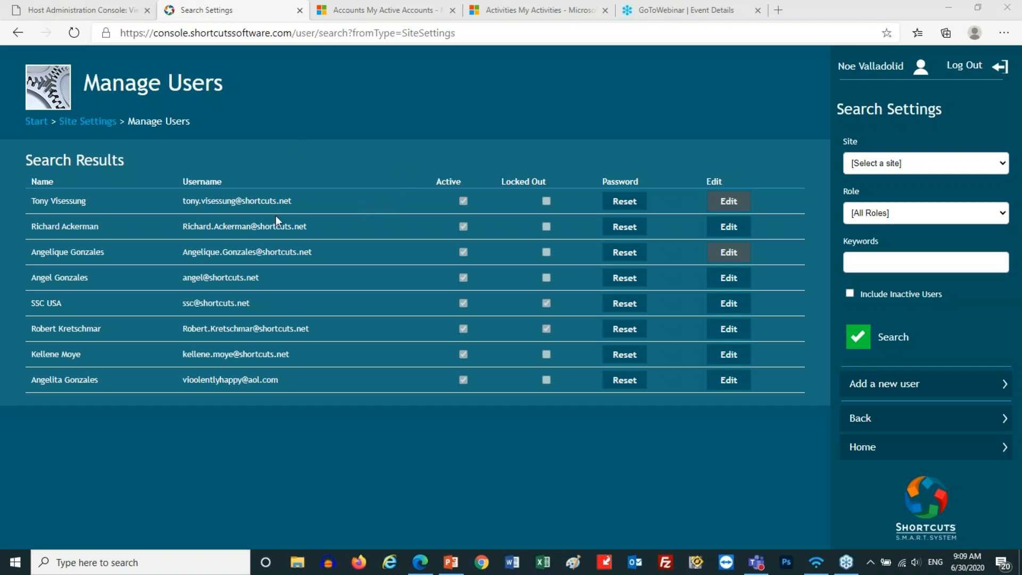
left_click_drag(130, 225, 33, 229)
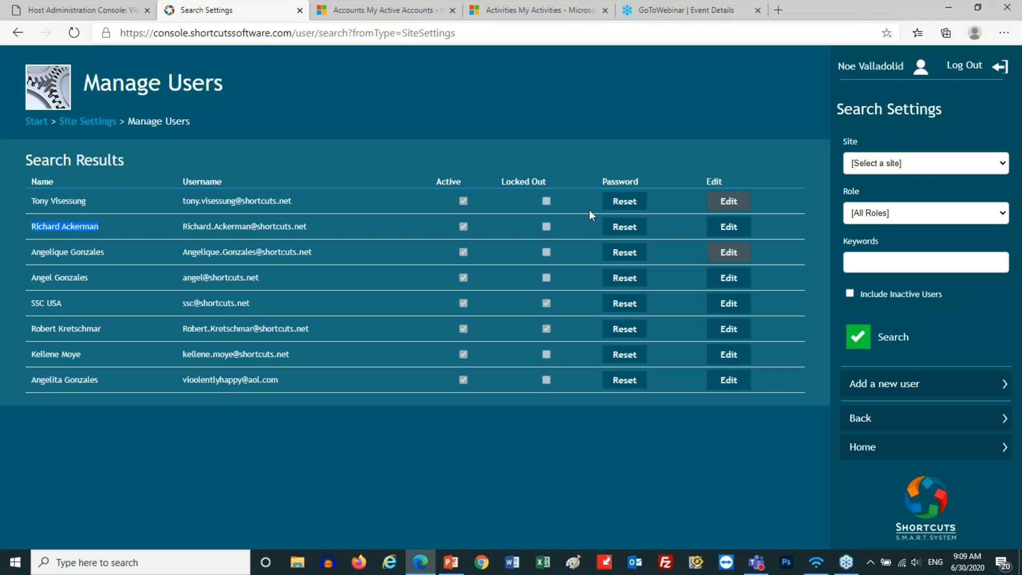
left_click(734, 226)
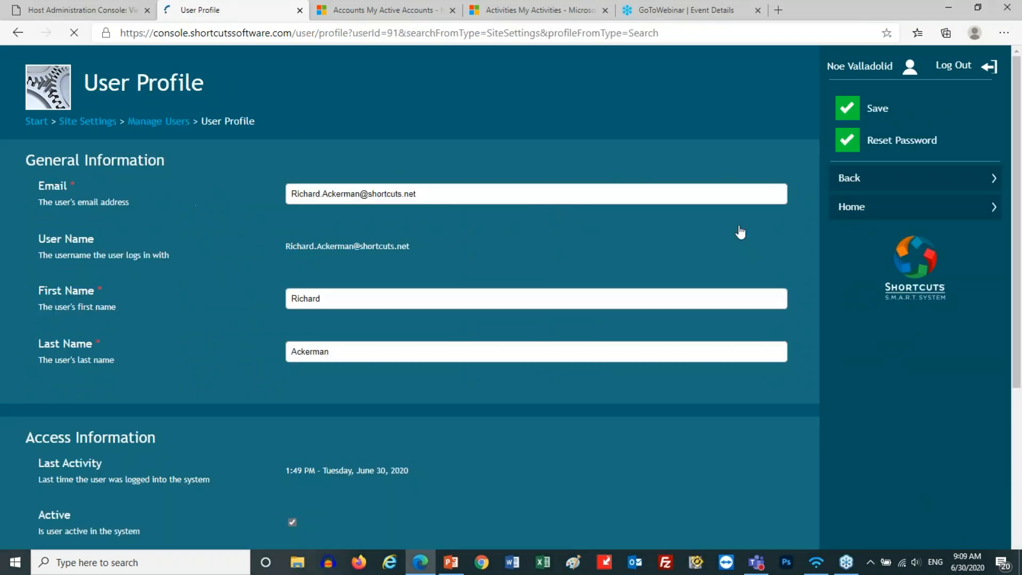
Add a site entry to the user's Site Roles and set its site to Shortcuts USA - Angels Test Salon
scroll(86, 251, "down", 2)
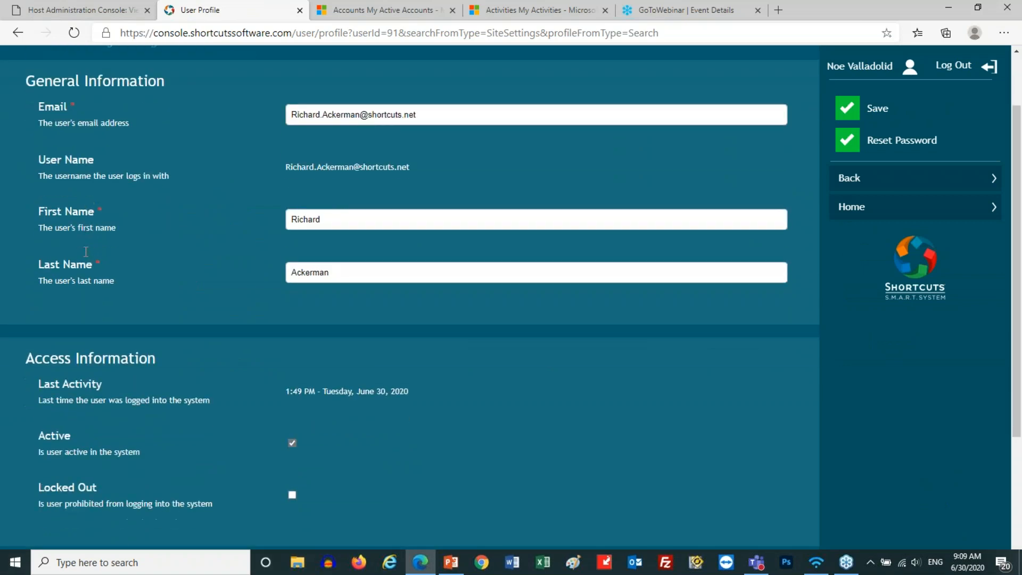
scroll(86, 252, "down", 3)
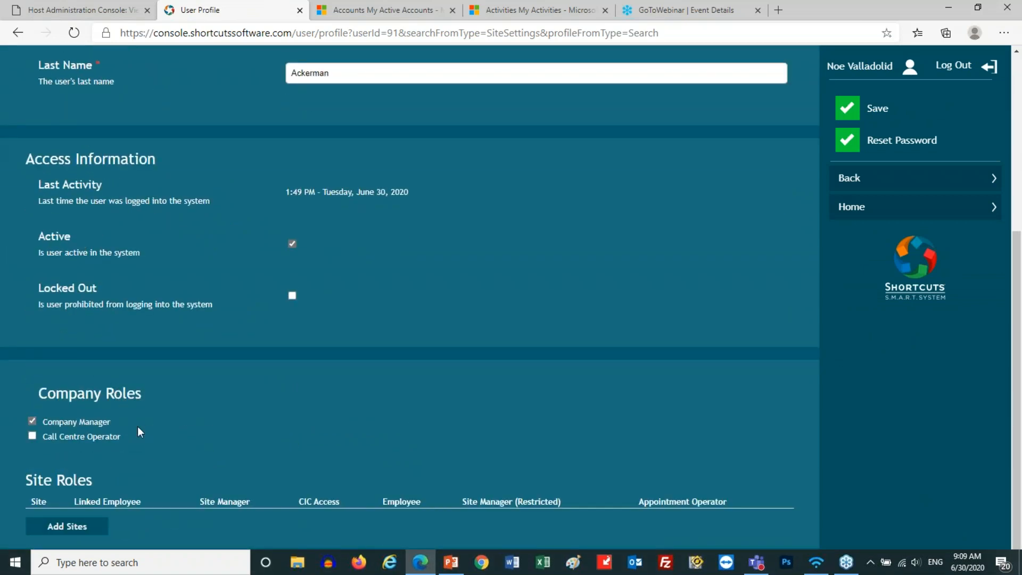
left_click(84, 536)
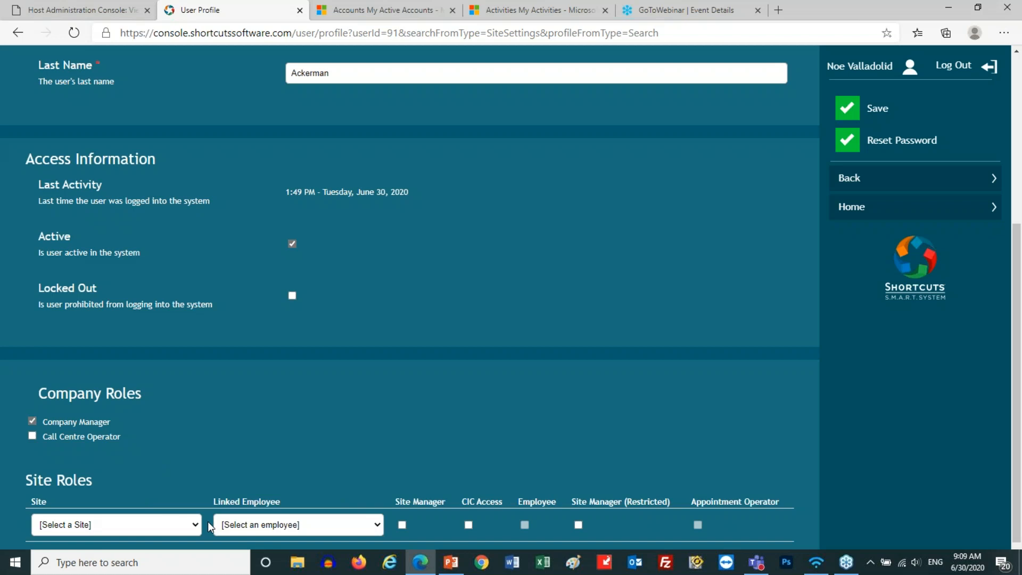
scroll(192, 457, "down", 1)
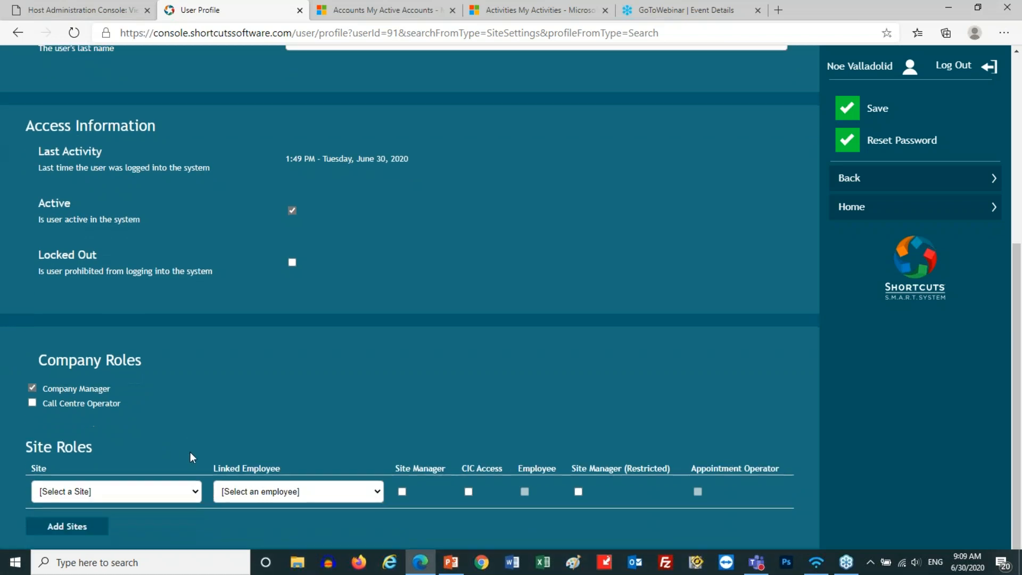
left_click(198, 496)
left_click(186, 521)
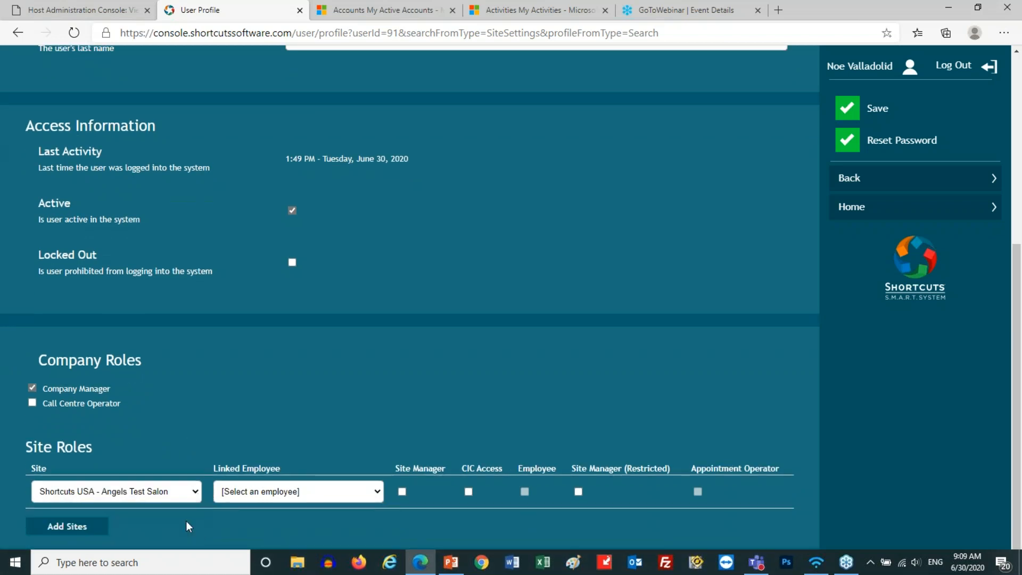
Compare the linked employee choices of Angels Test Salon and Angels Test Salon #2, ending with Shortcuts USA - Angels Test Salon selected
left_click(370, 495)
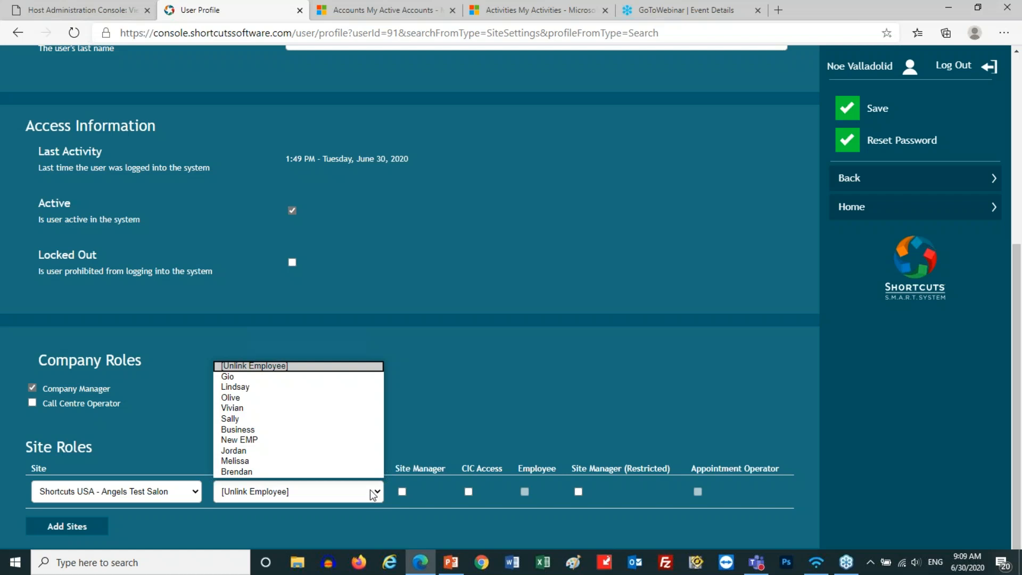
left_click(188, 494)
left_click(188, 494)
left_click(179, 531)
left_click(337, 491)
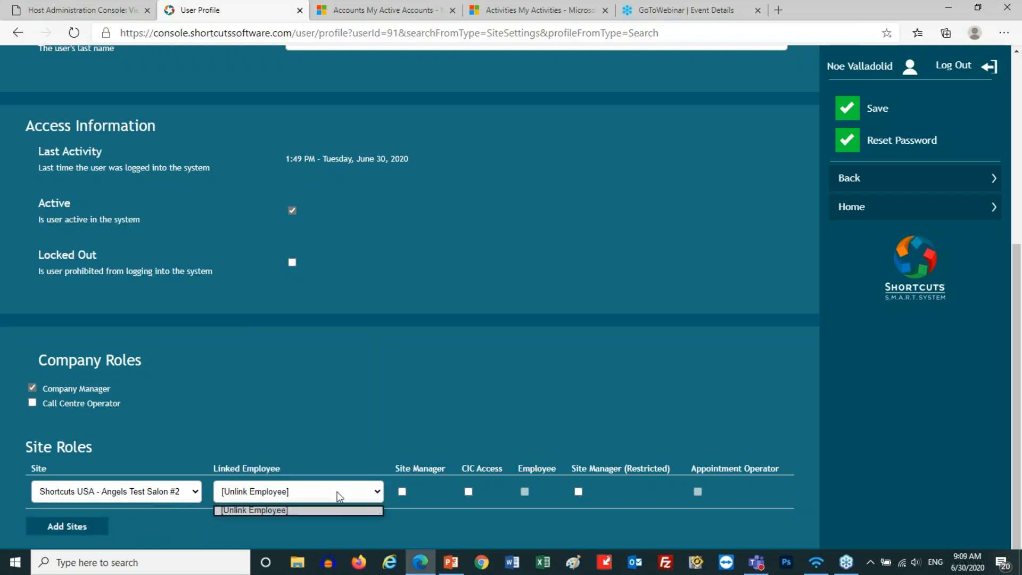
left_click(118, 496)
left_click(119, 496)
left_click(136, 520)
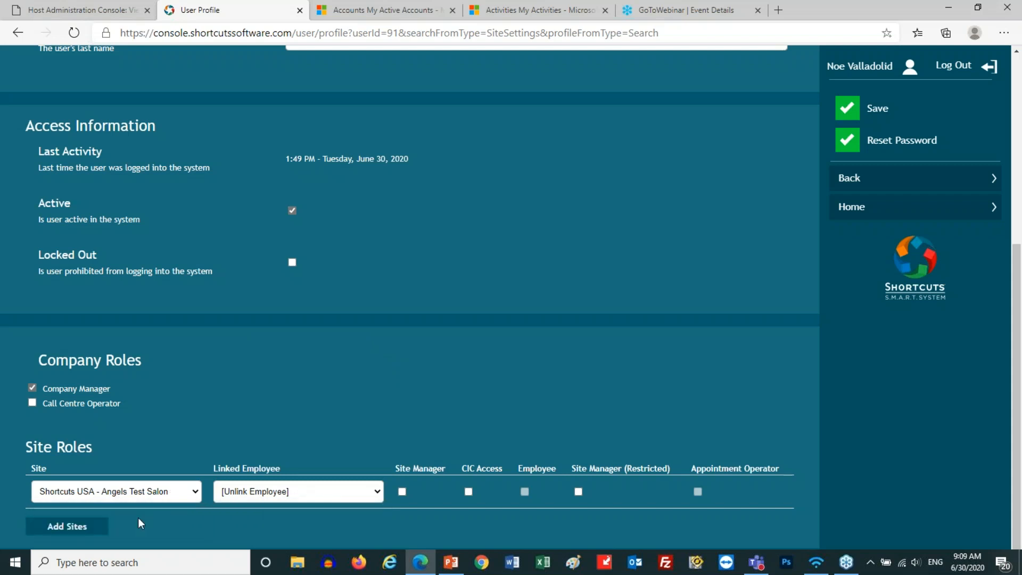
Keep the site role set to Unlink Employee and grant it CIC Access
left_click(229, 495)
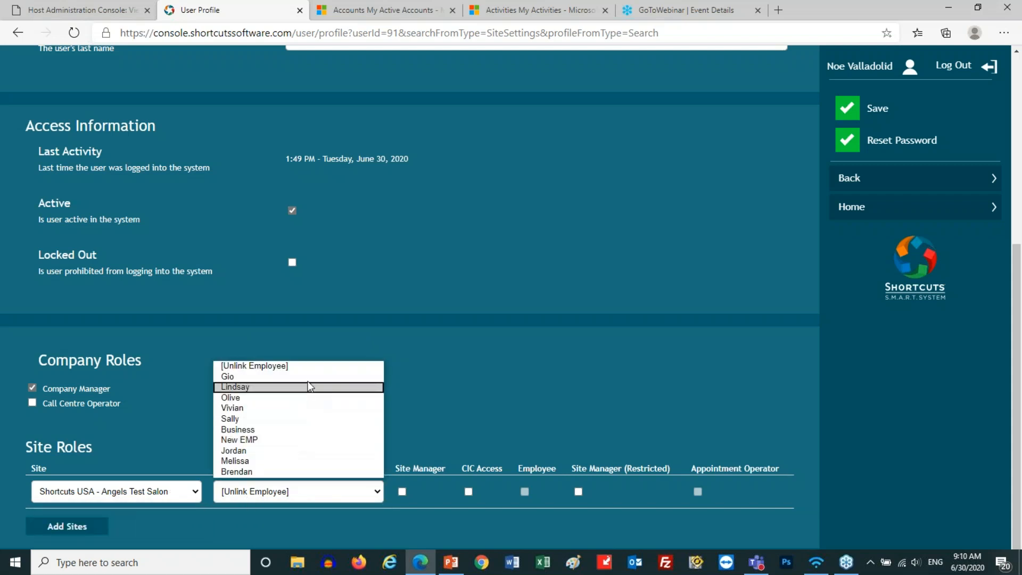
left_click(311, 363)
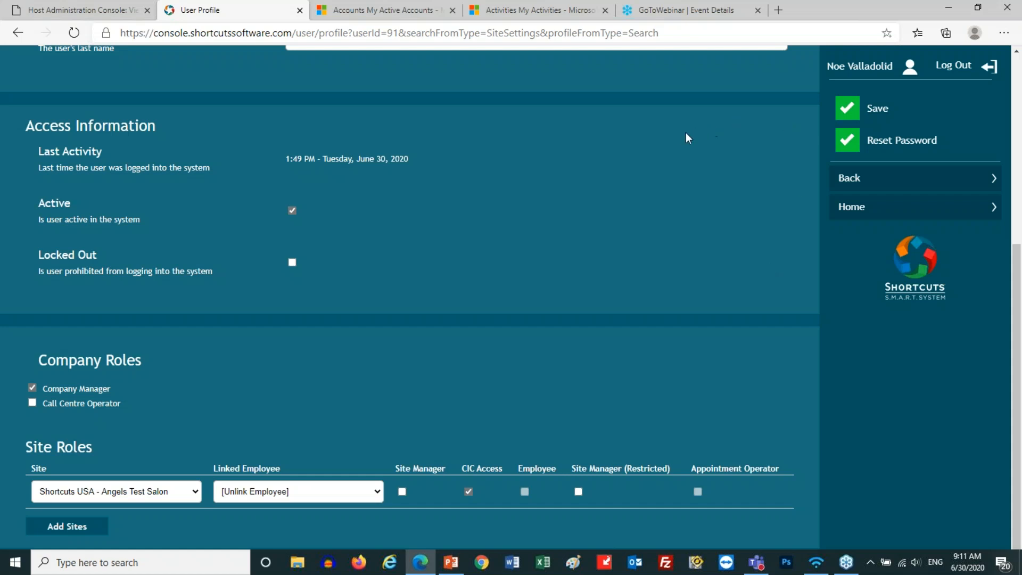
Leave the user profile and return to the console's Start page through Site Settings
scroll(549, 265, "up", 5)
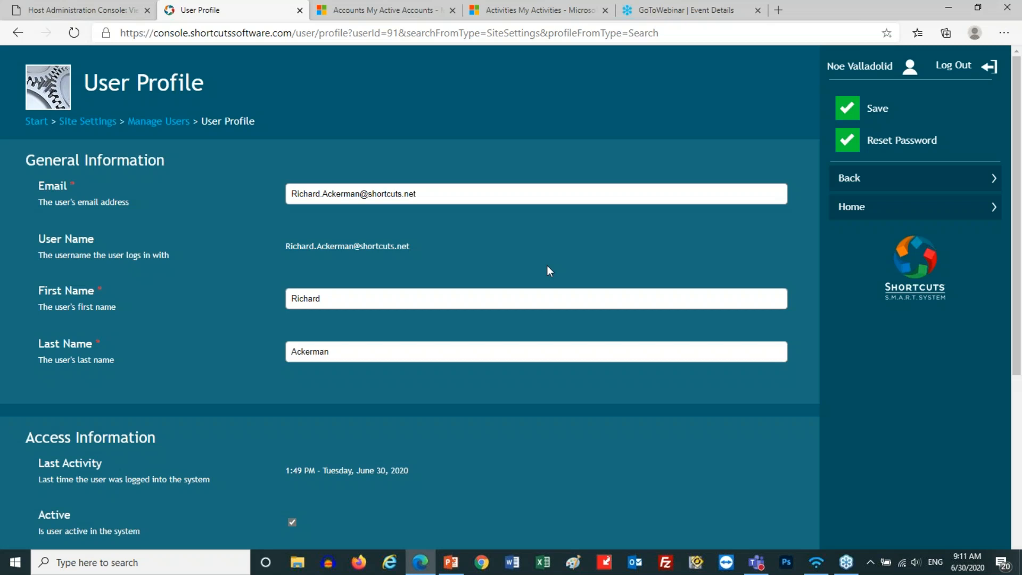
left_click(101, 123)
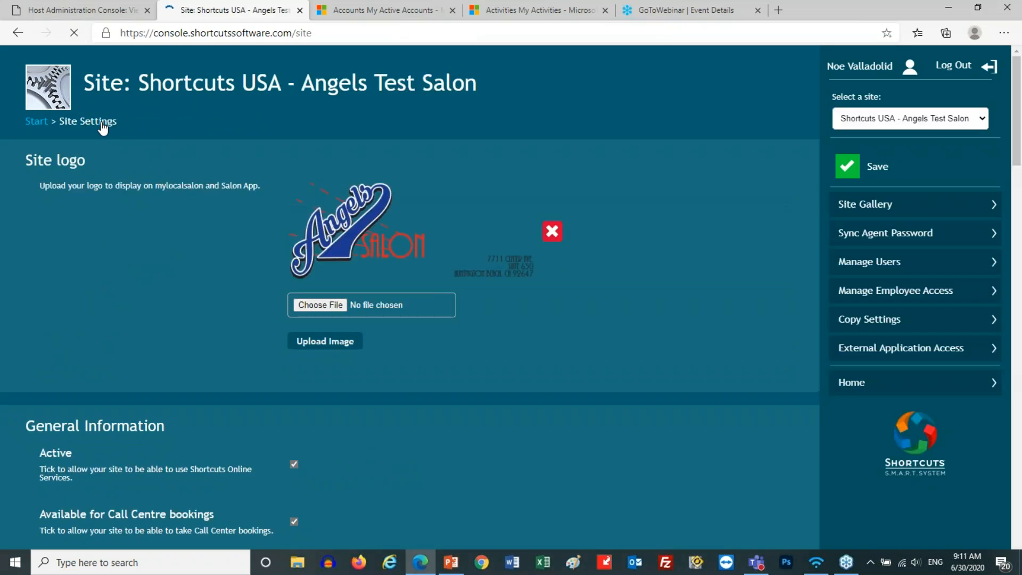
left_click(42, 123)
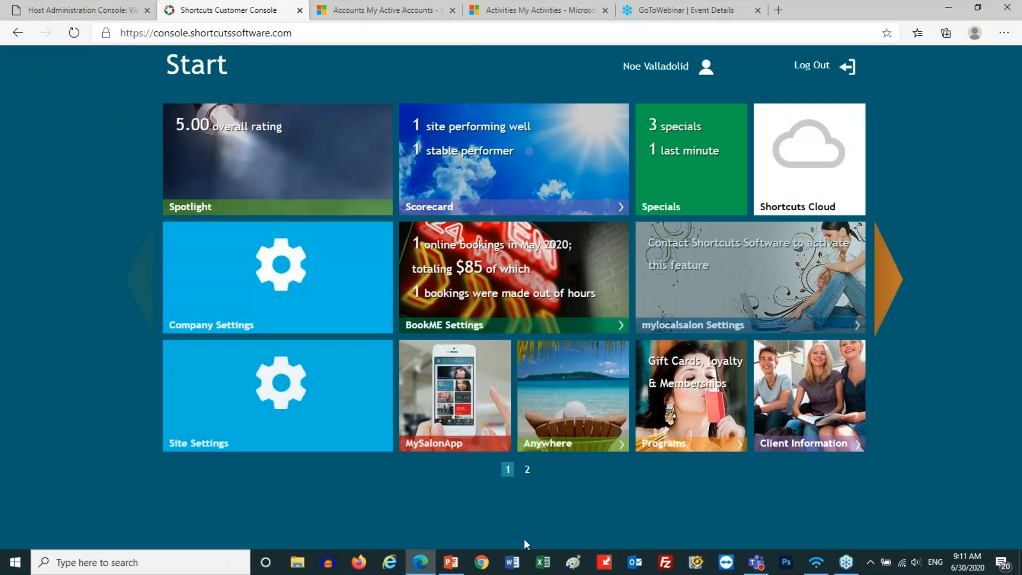
Switch to the CIC-Custom Forms-Basics presentation in PowerPoint and start the slide show from the Give Staff Access CIC slide
left_click(442, 564)
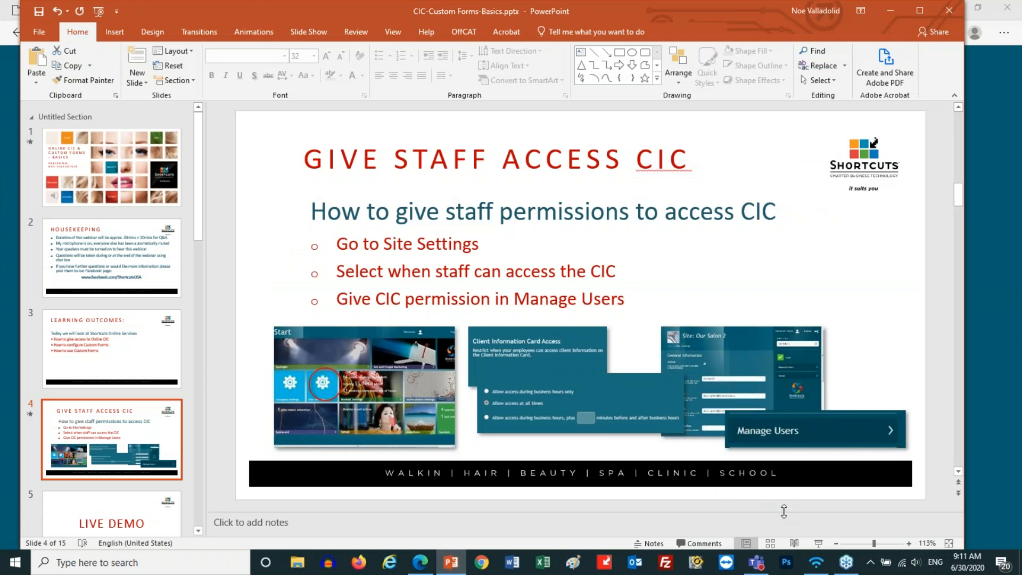
left_click(960, 36)
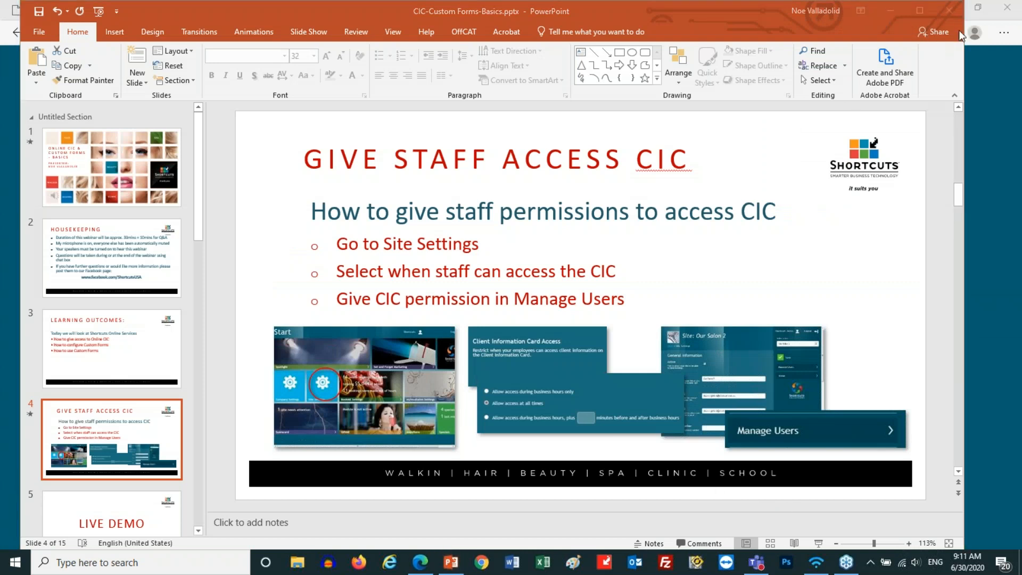
left_click(813, 544)
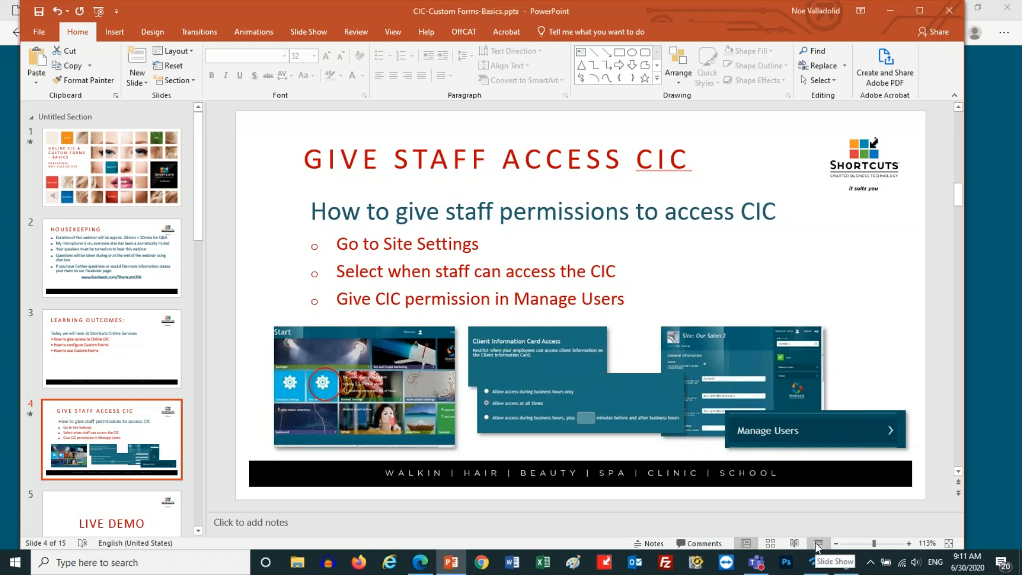
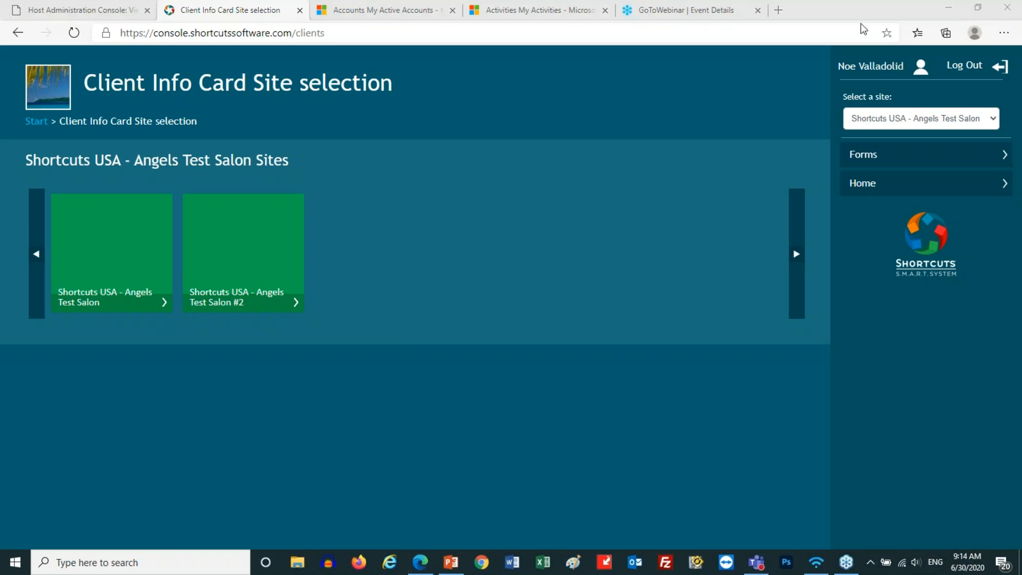
Open Test Form from the client forms for editing and examine its Retain history, Renewal frequency, Employee review and Layout settings
left_click(918, 162)
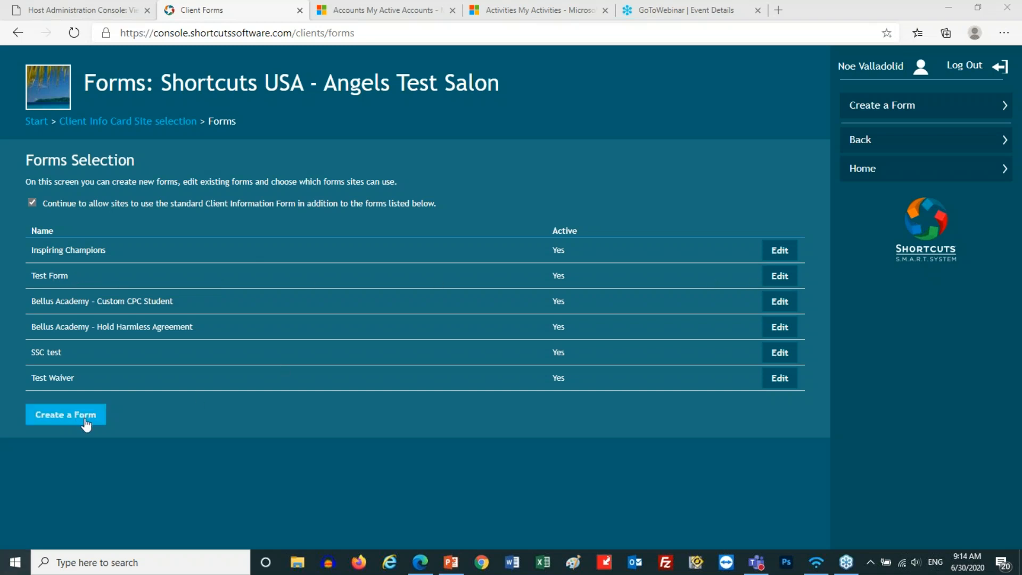
left_click(773, 279)
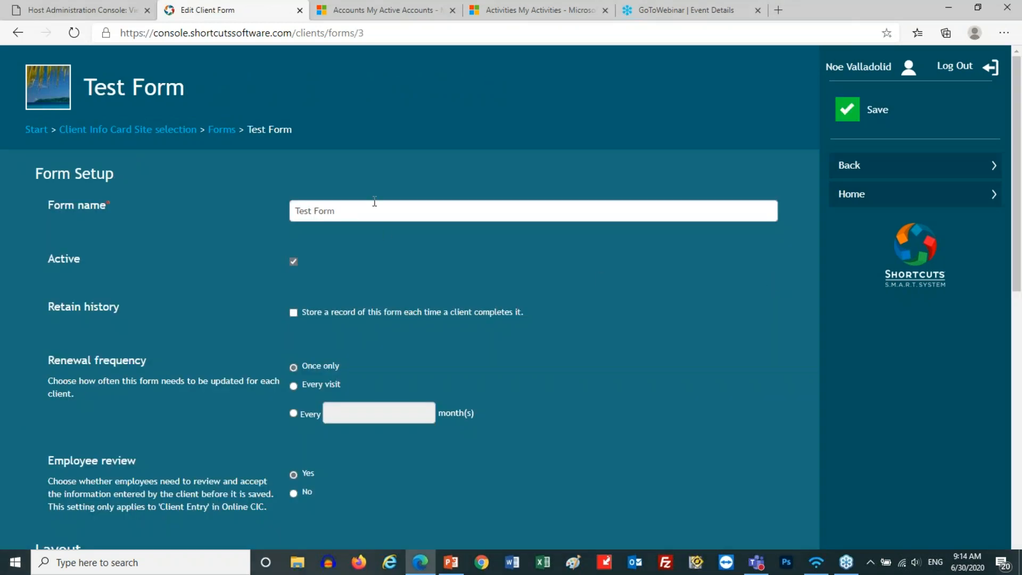
scroll(358, 243, "down", 2)
left_click_drag(134, 231, 50, 232)
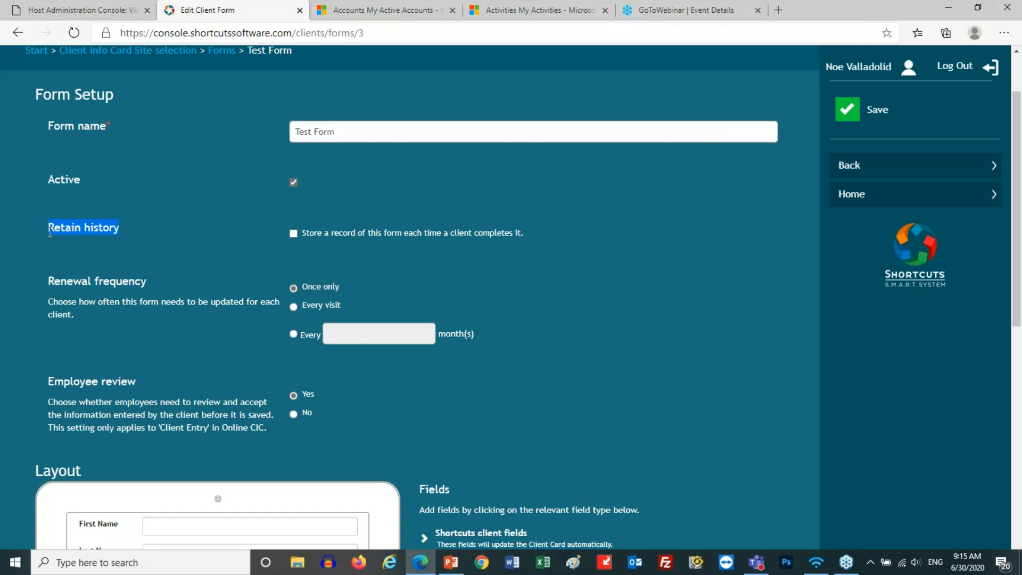
left_click(139, 242)
scroll(140, 242, "down", 3)
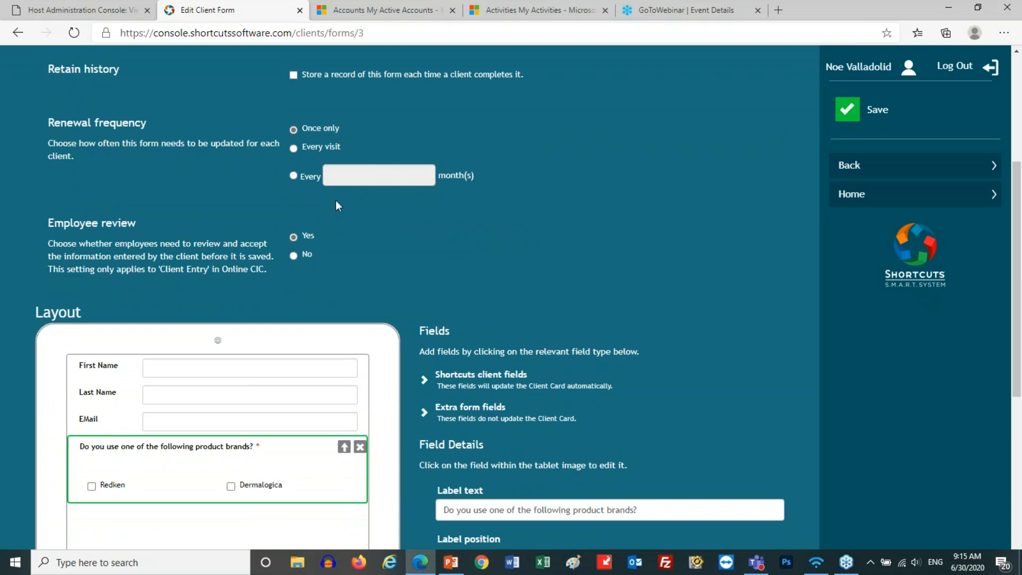
left_click_drag(139, 225, 54, 227)
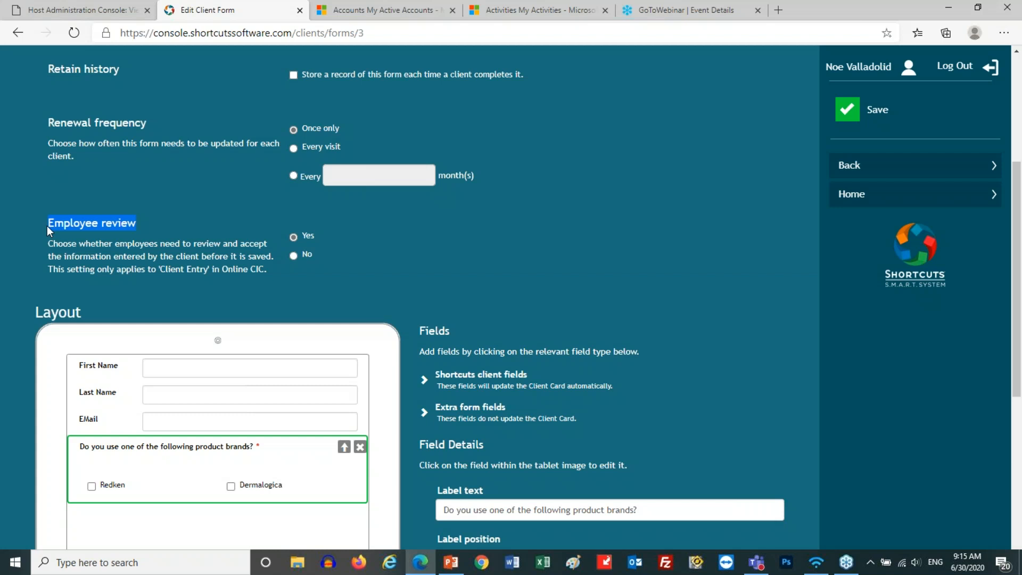
scroll(205, 285, "down", 2)
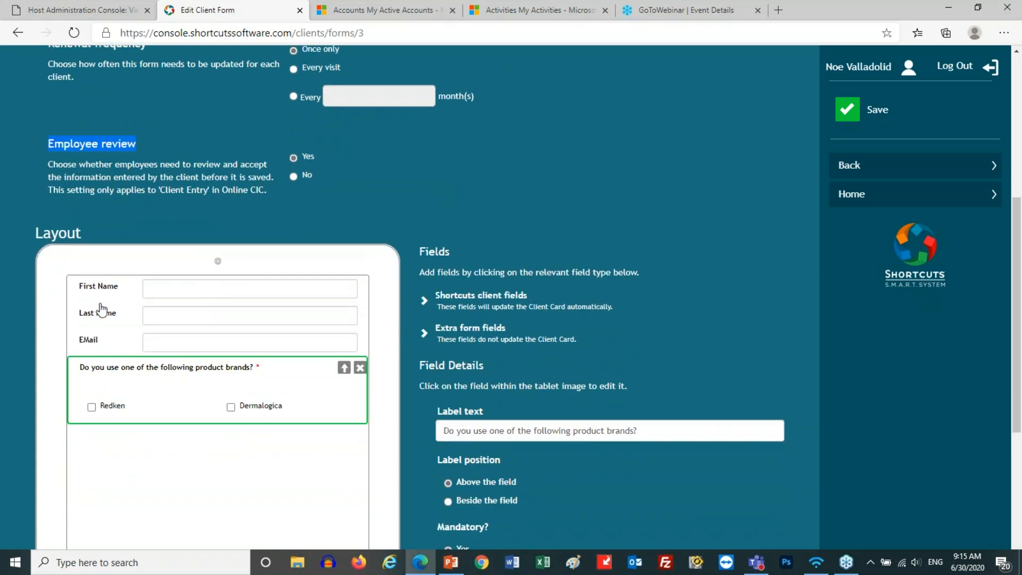
scroll(324, 307, "down", 2)
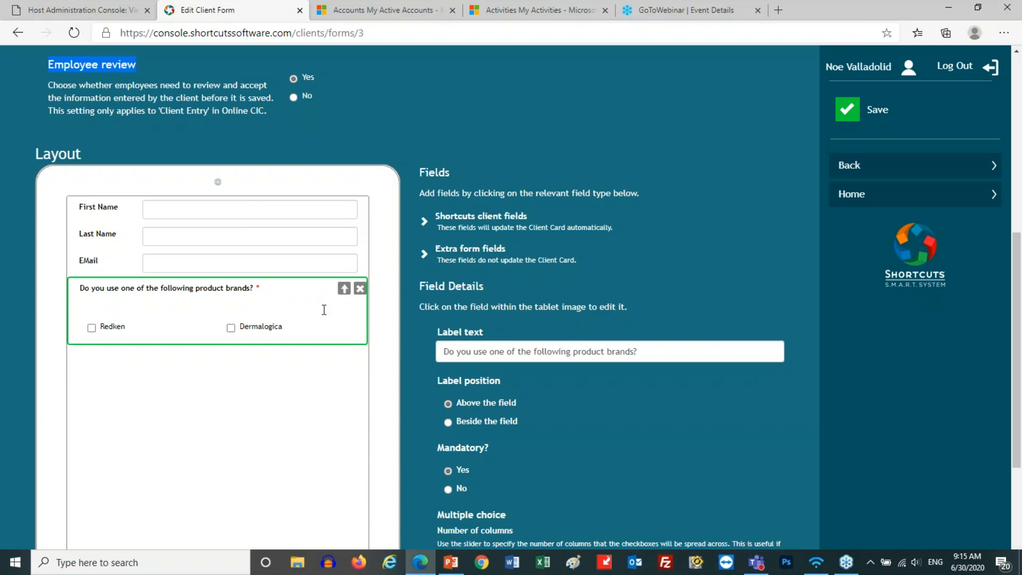
Examine the field types available under Shortcuts client fields and Extra form fields for the form layout
scroll(431, 213, "down", 2)
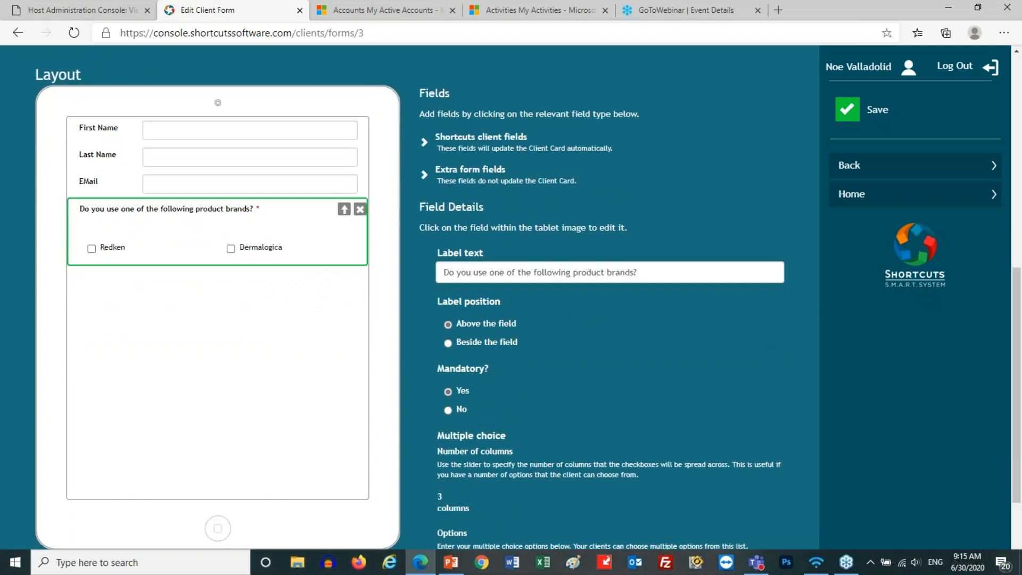
left_click(426, 143)
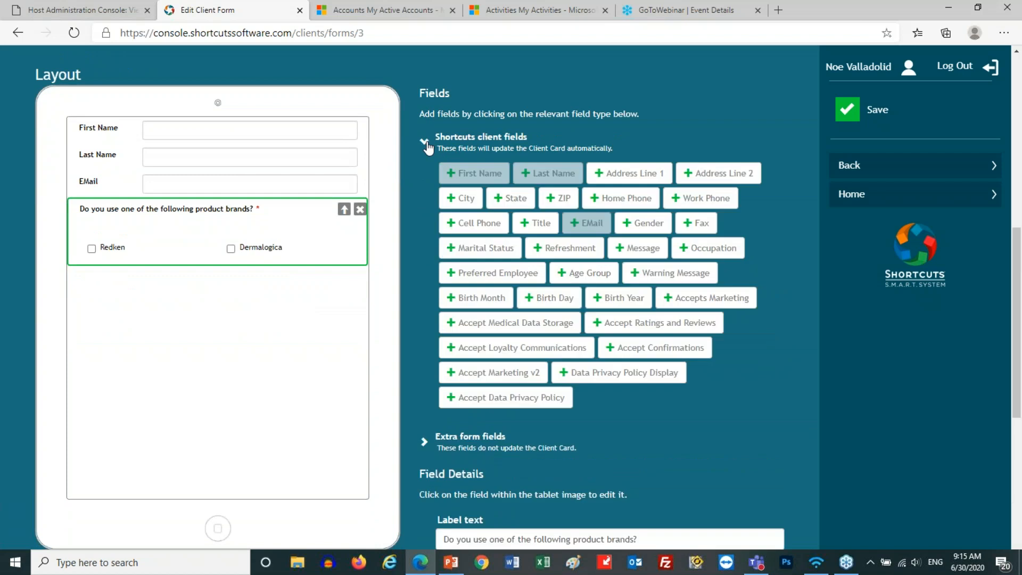
left_click(427, 142)
left_click(426, 177)
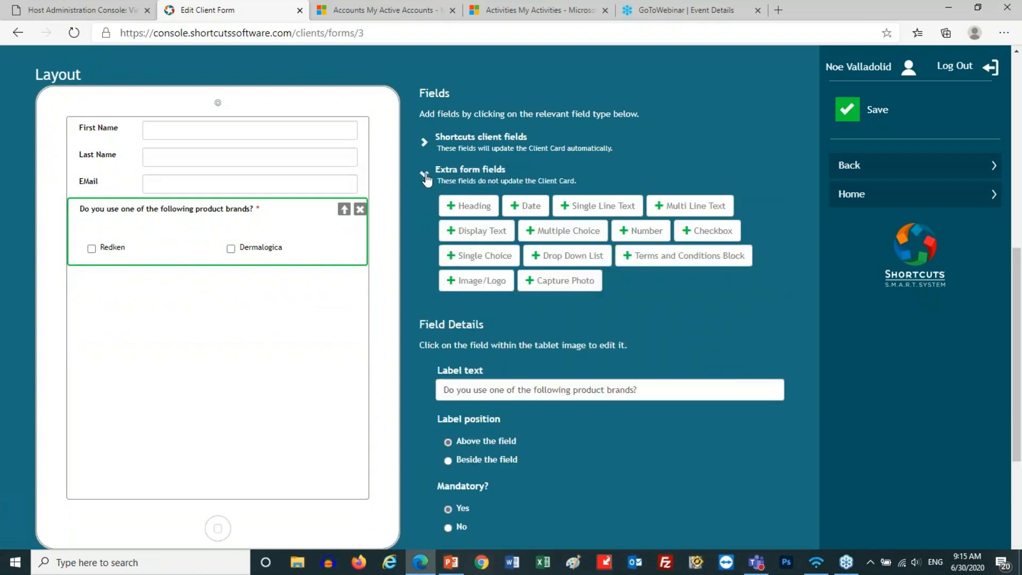
left_click(426, 176)
left_click(424, 144)
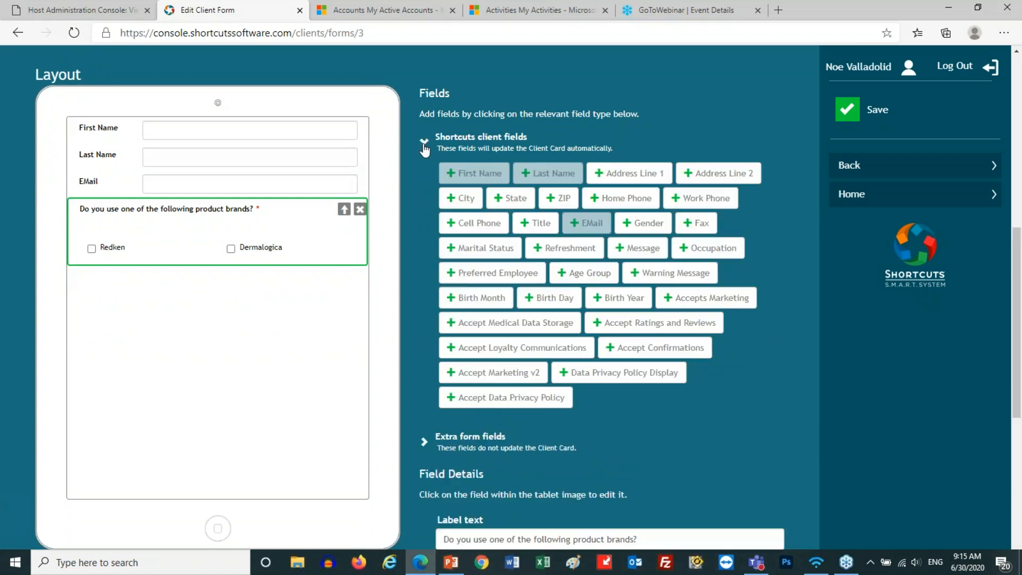
double_click(424, 145)
left_click(424, 145)
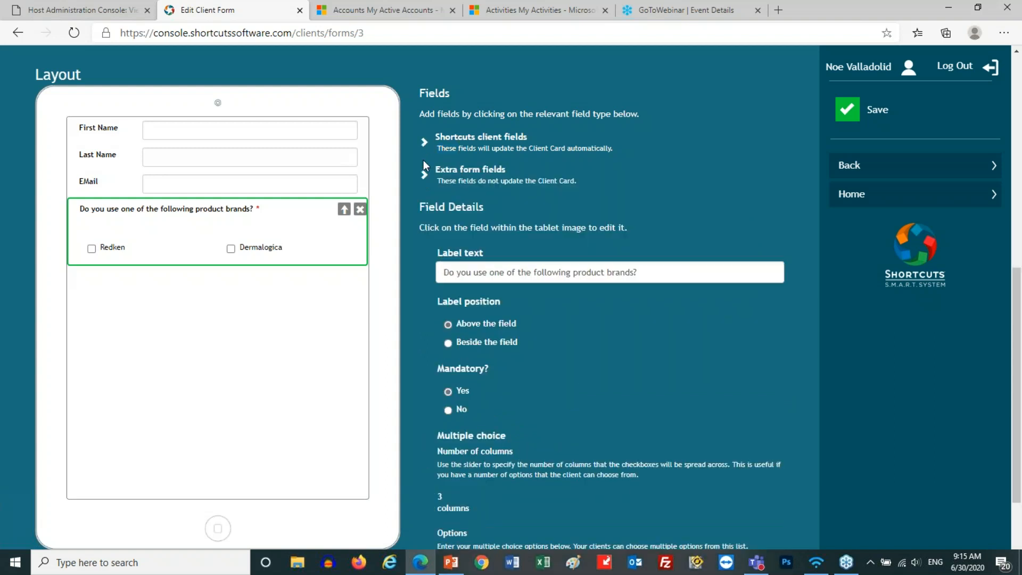
left_click(426, 180)
double_click(426, 180)
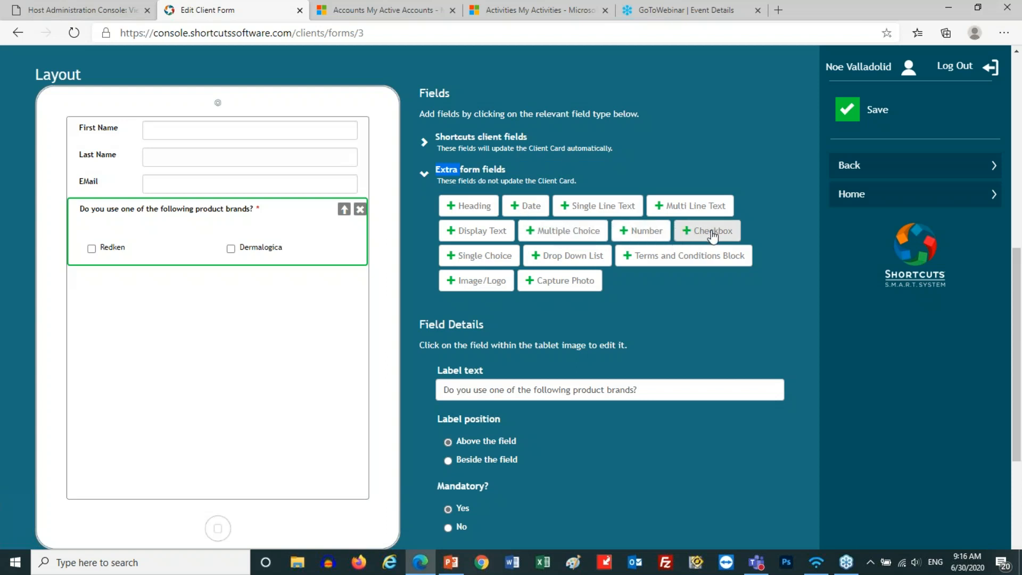
Add the Cell Phone client field to the form and move it up between Last Name and EMail
left_click(424, 145)
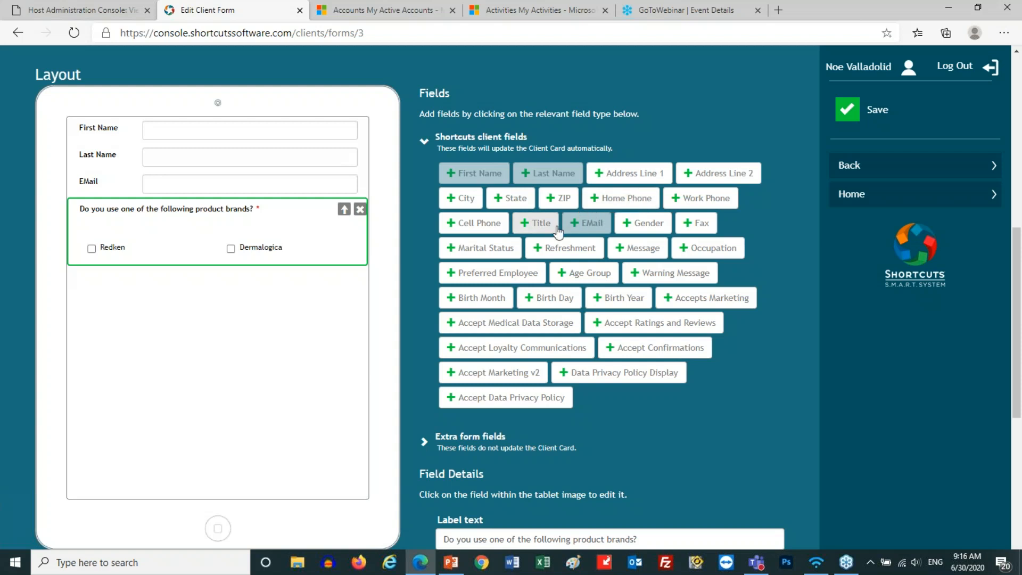
left_click(484, 227)
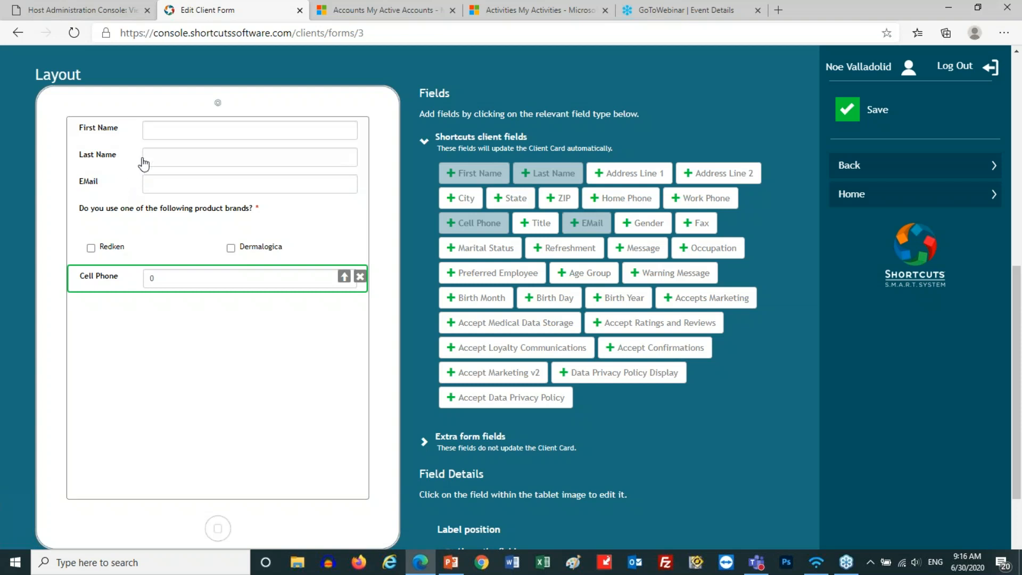
left_click(345, 278)
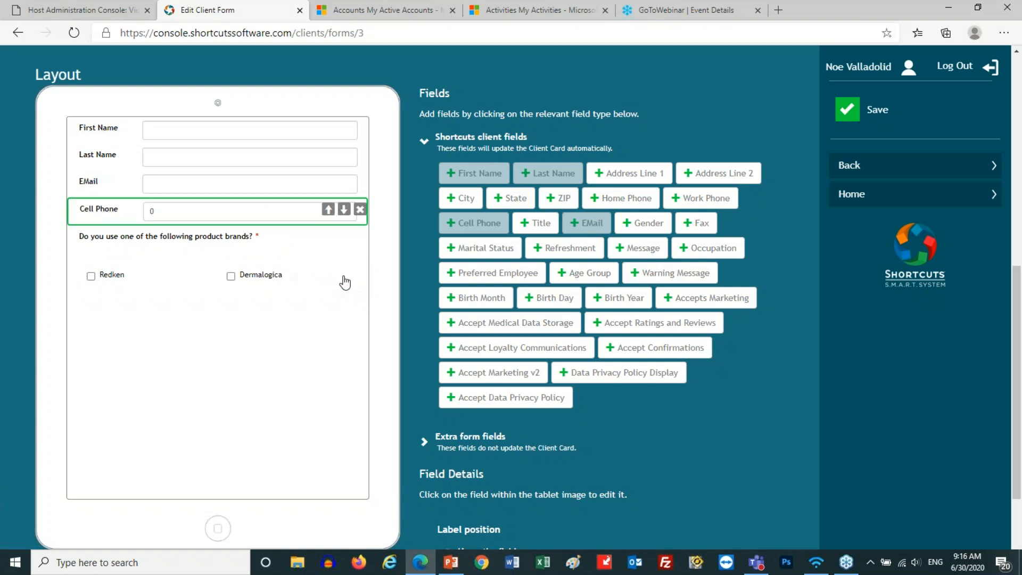
left_click(329, 209)
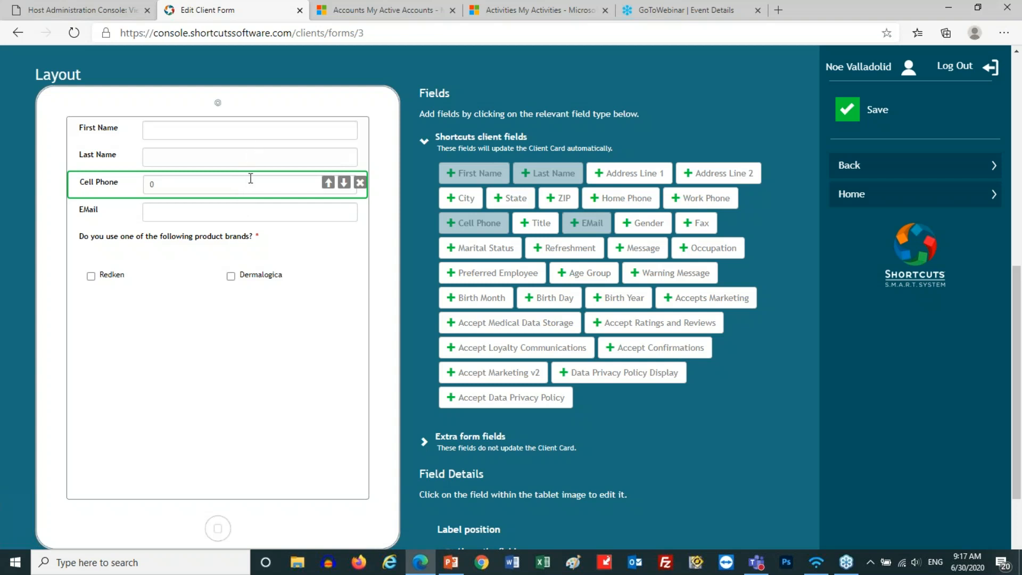
left_click(146, 183)
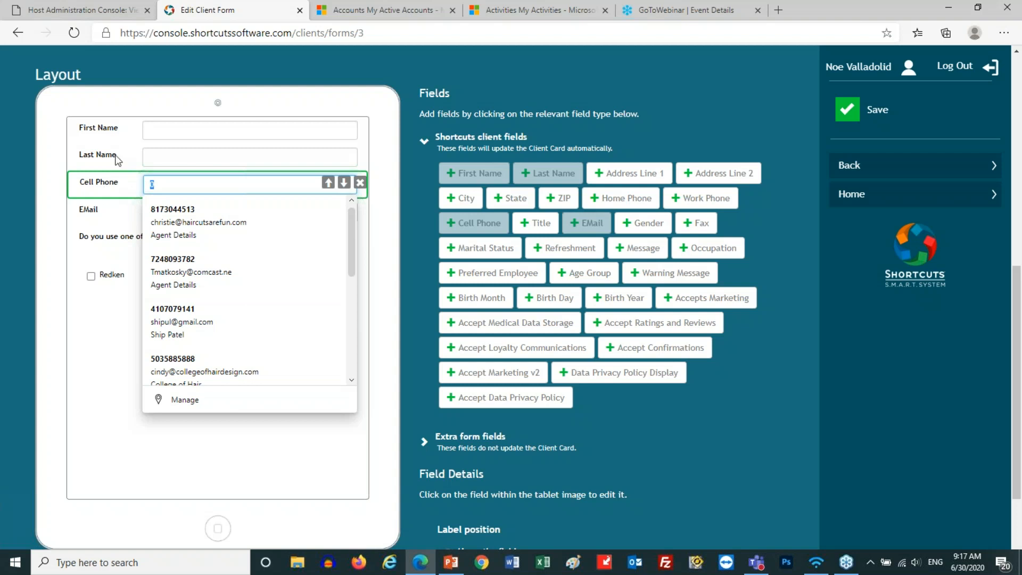
double_click(425, 144)
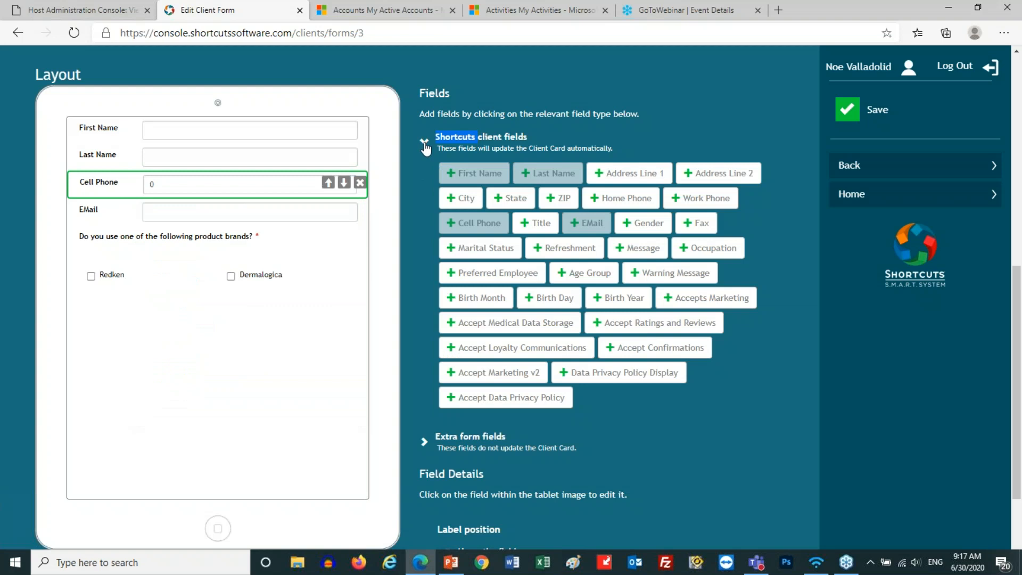
left_click(251, 313)
Add a heading from the extra form fields with the text Color Consultation and move it to the top of the form
left_click(425, 142)
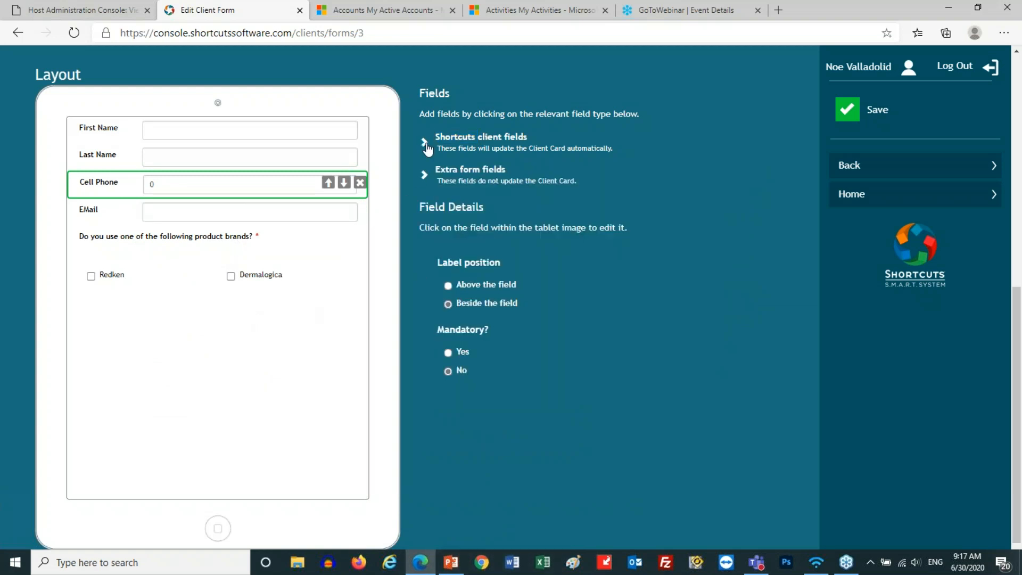
left_click(426, 176)
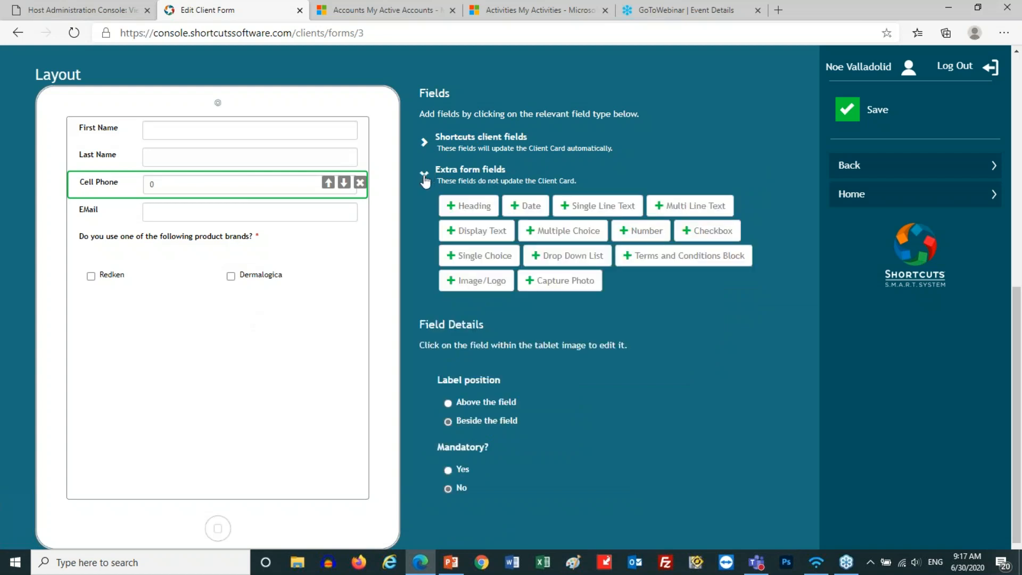
left_click(483, 210)
left_click(512, 387)
type("Color ")
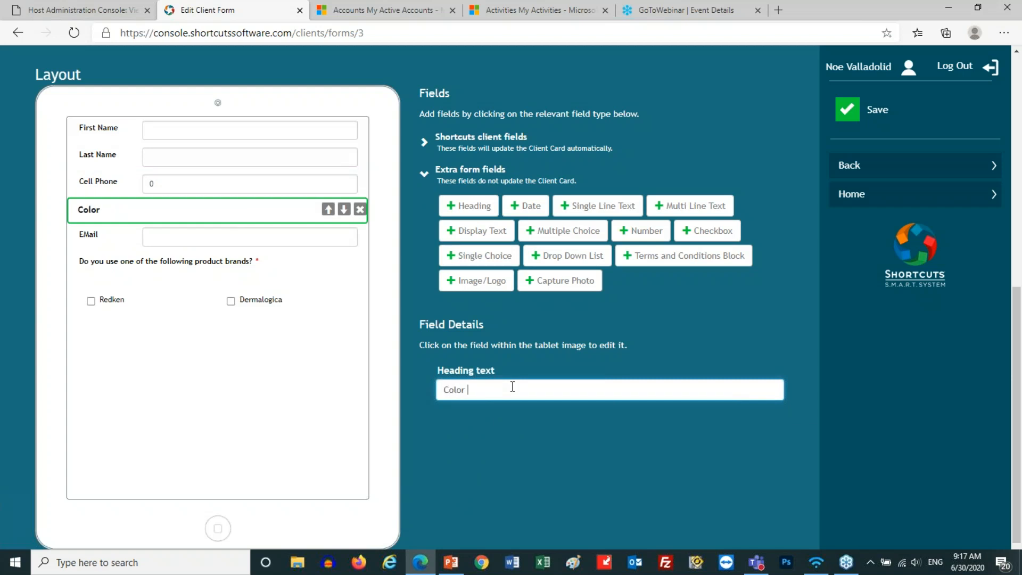
type("Consultation")
left_click(328, 209)
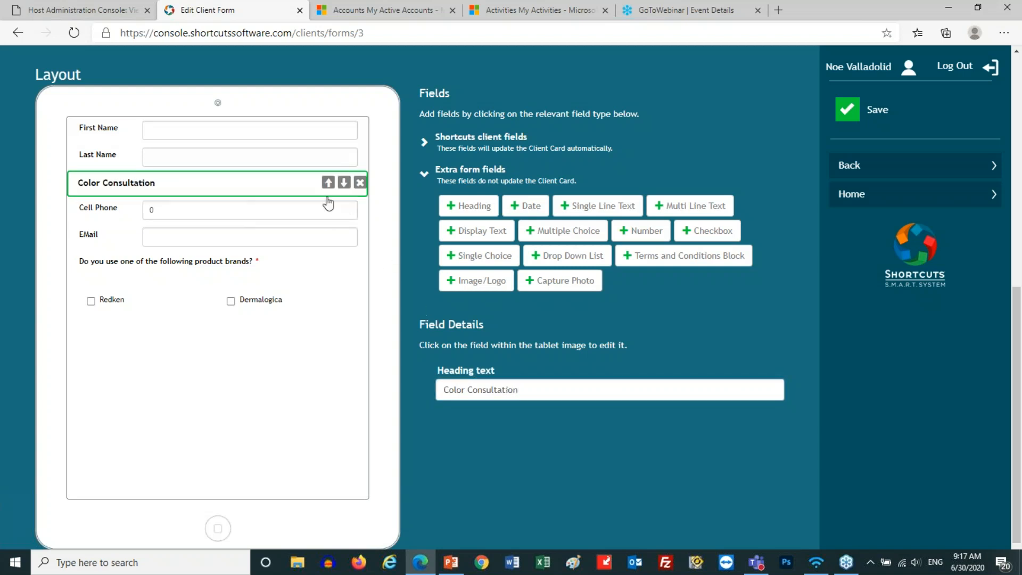
left_click(328, 182)
left_click(328, 156)
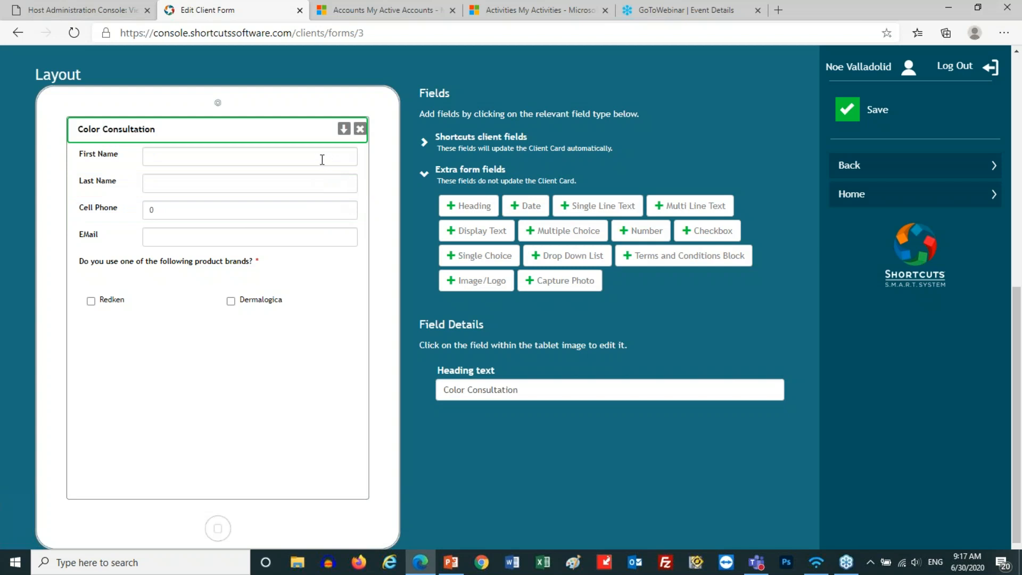
Add an Image/Logo field to the form and load angel_salon.png from the Managed Marketing folder into it
left_click(470, 282)
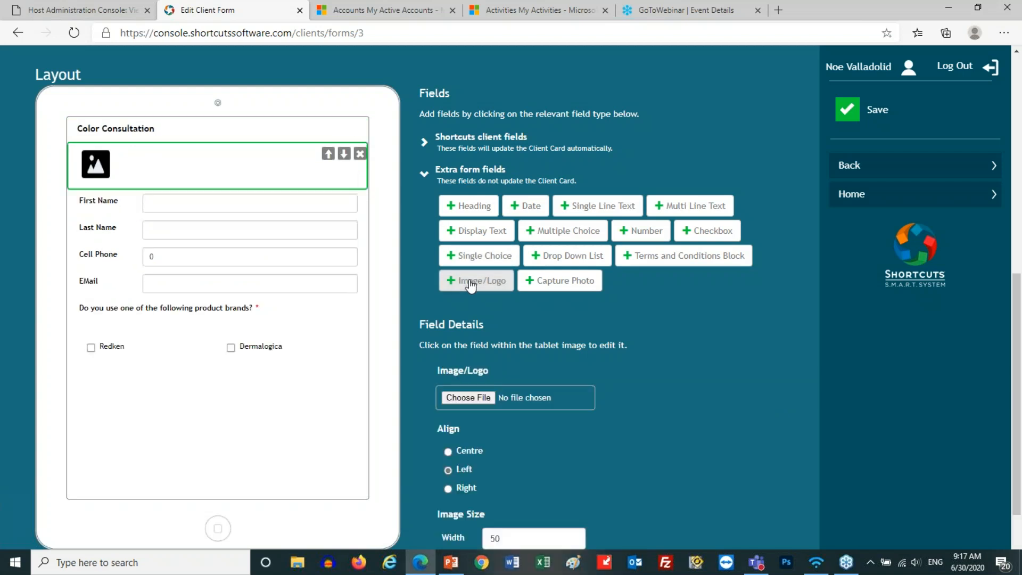
left_click(469, 398)
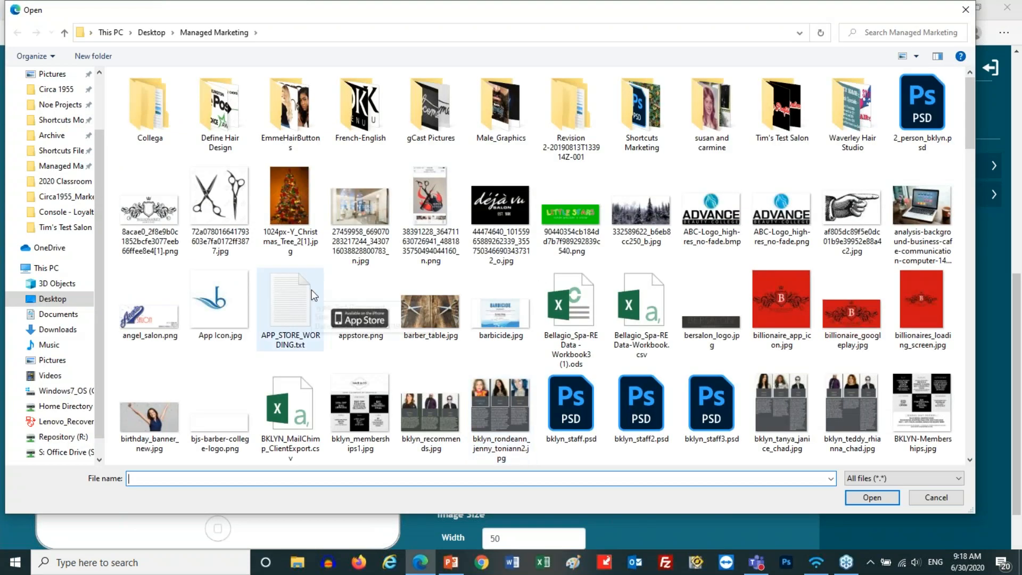
scroll(312, 289, "down", 4)
scroll(311, 295, "up", 4)
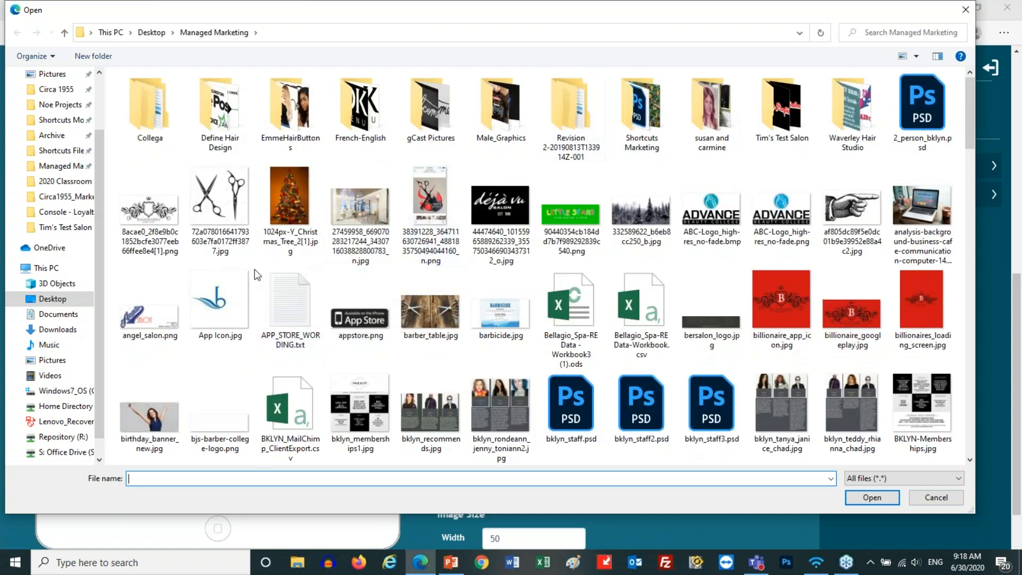
left_click(173, 305)
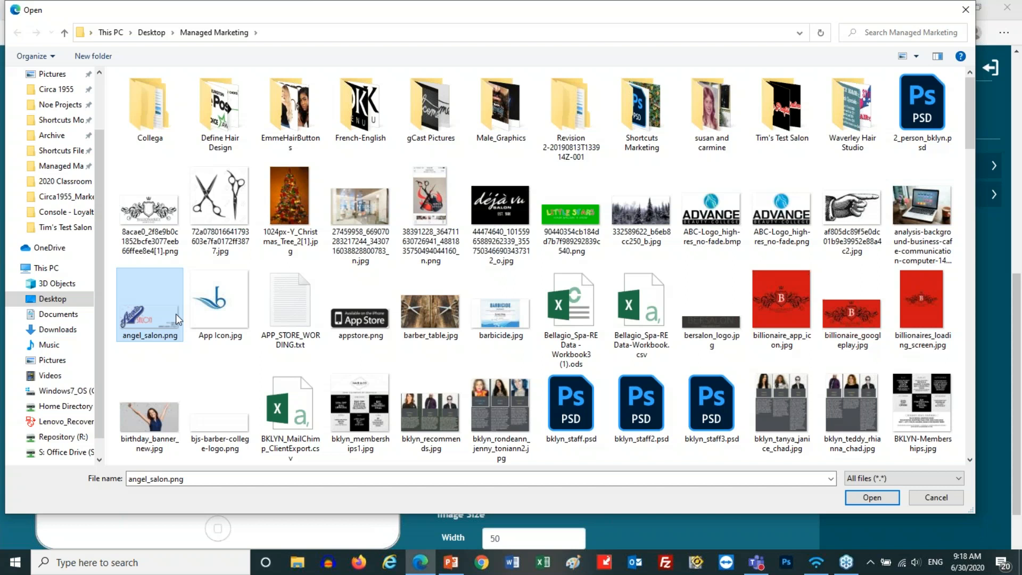
double_click(177, 318)
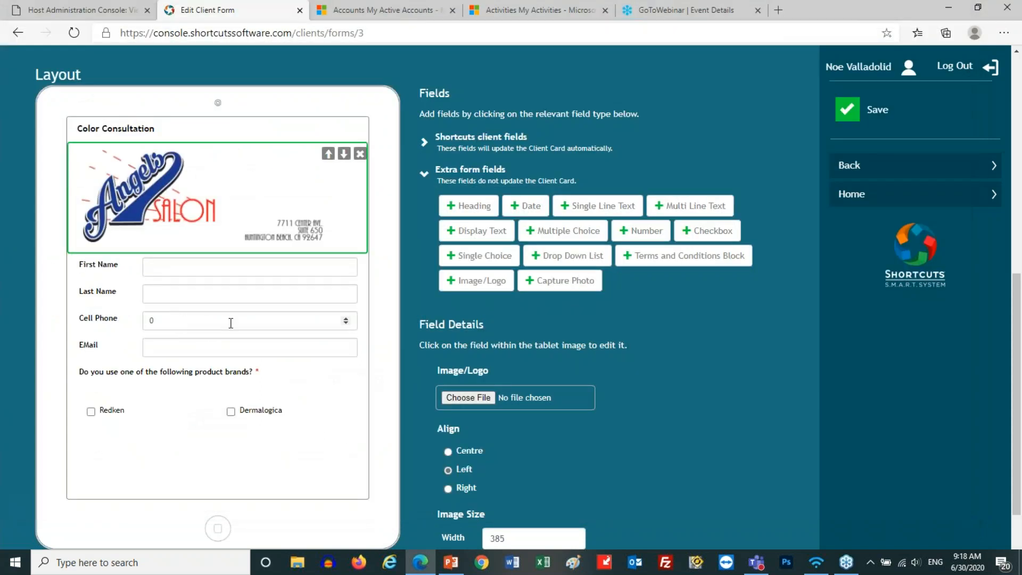
Align the salon logo to the centre and move it above the Color Consultation heading
left_click(459, 452)
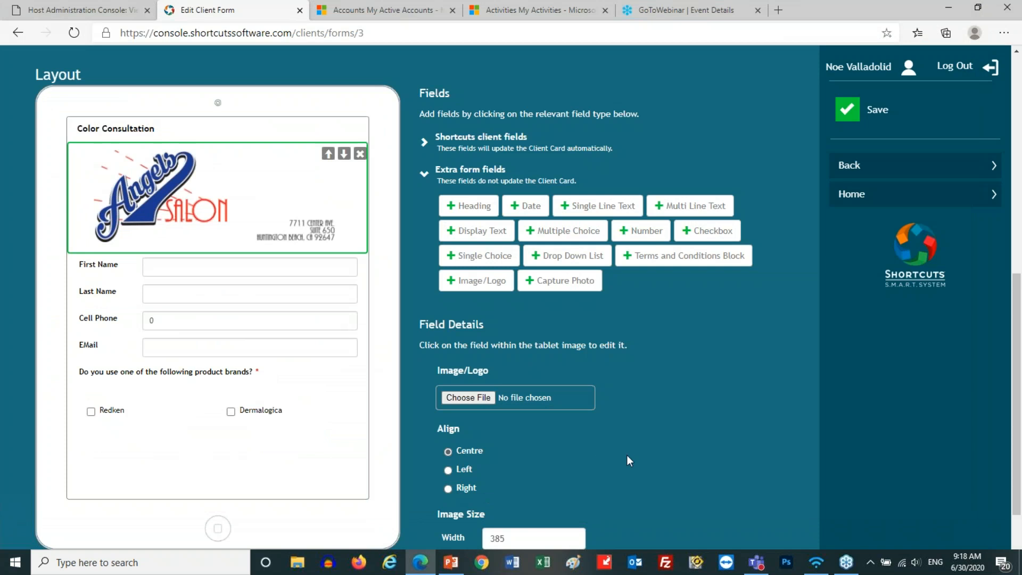
scroll(627, 456, "down", 2)
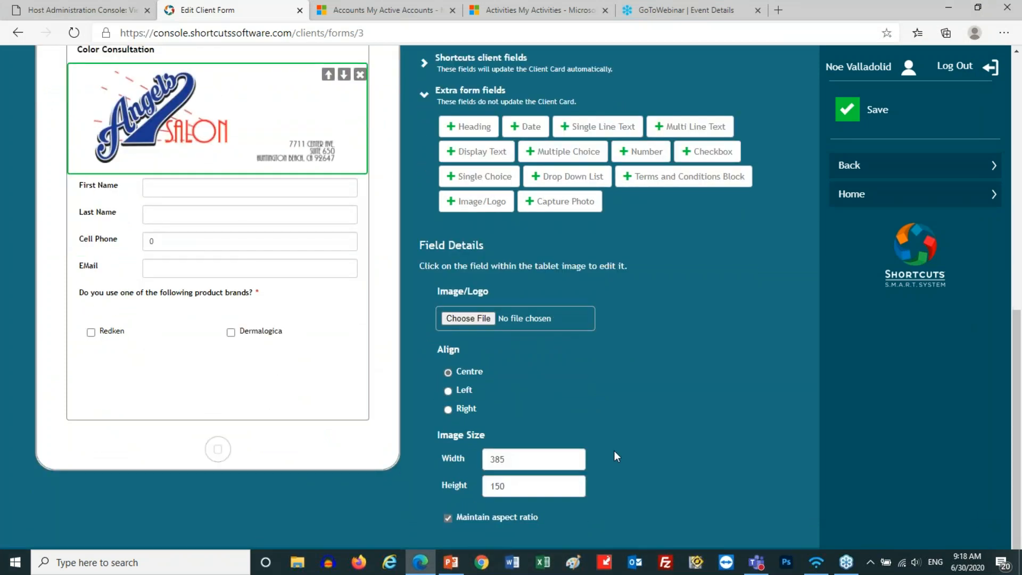
left_click(328, 74)
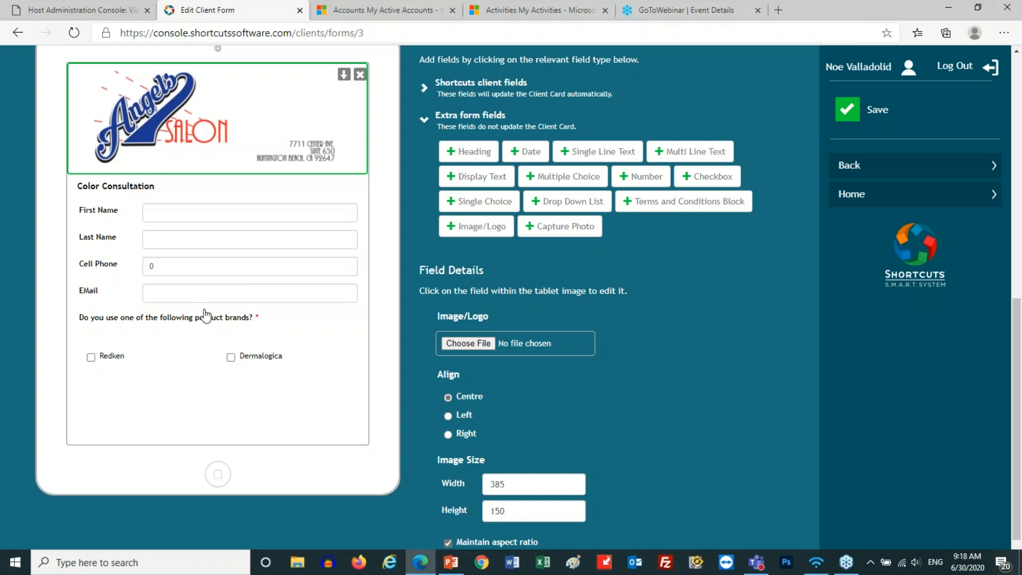
Add L'Oreal as an option to the multiple choice question about product brands
left_click(195, 323)
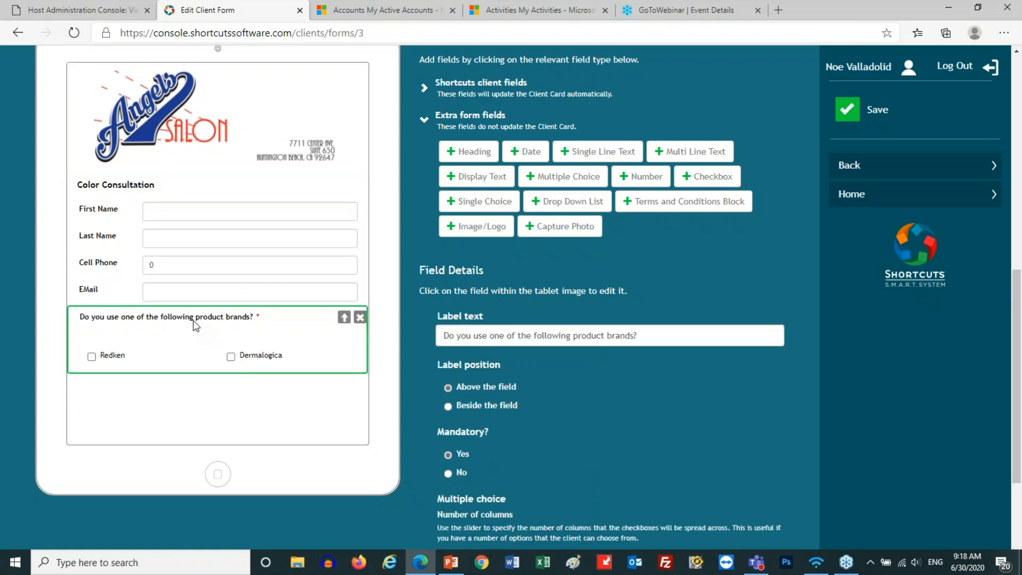
scroll(193, 321, "down", 2)
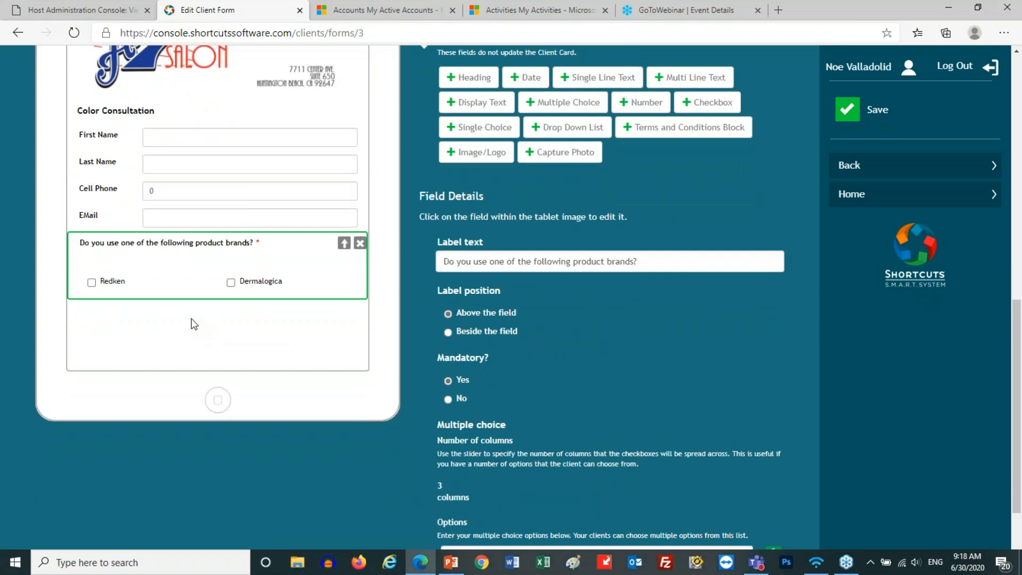
scroll(567, 323, "down", 1)
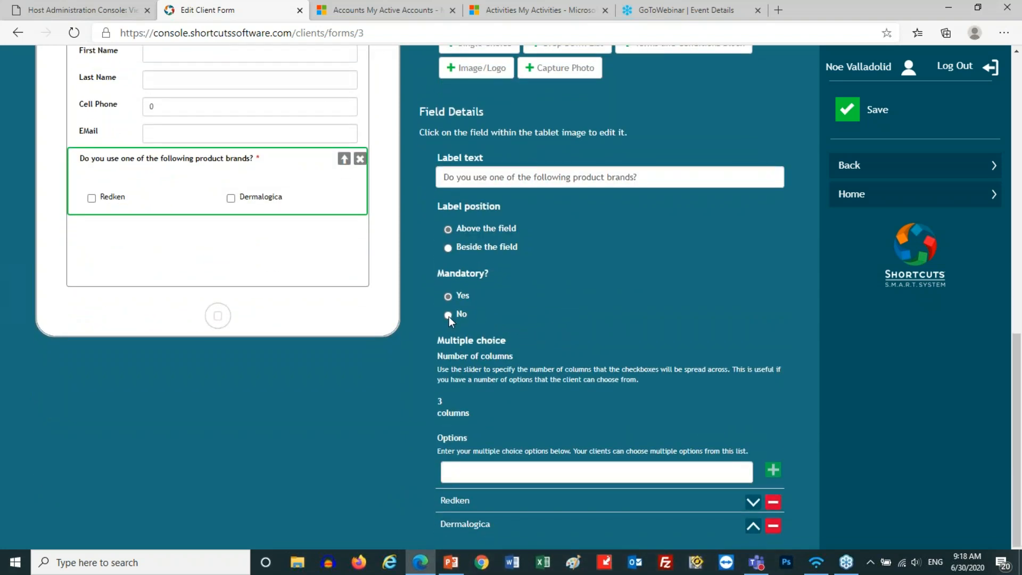
scroll(542, 266, "up", 5)
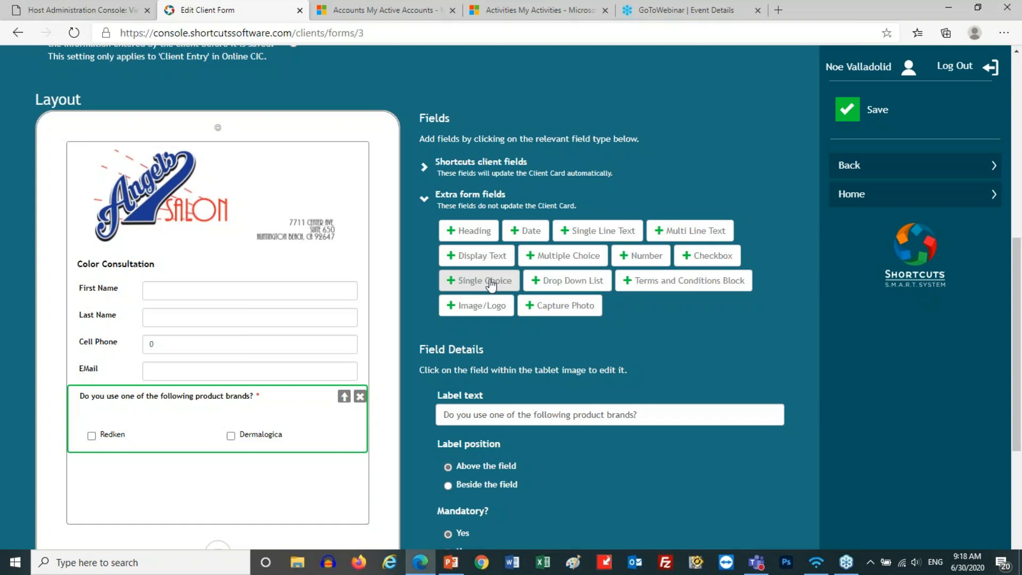
scroll(491, 286, "down", 5)
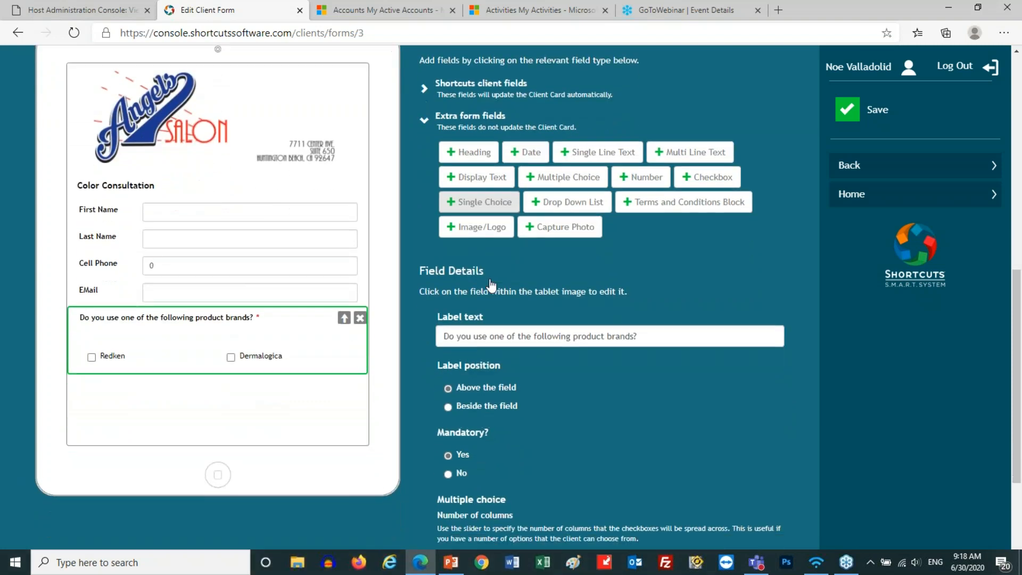
scroll(595, 323, "down", 1)
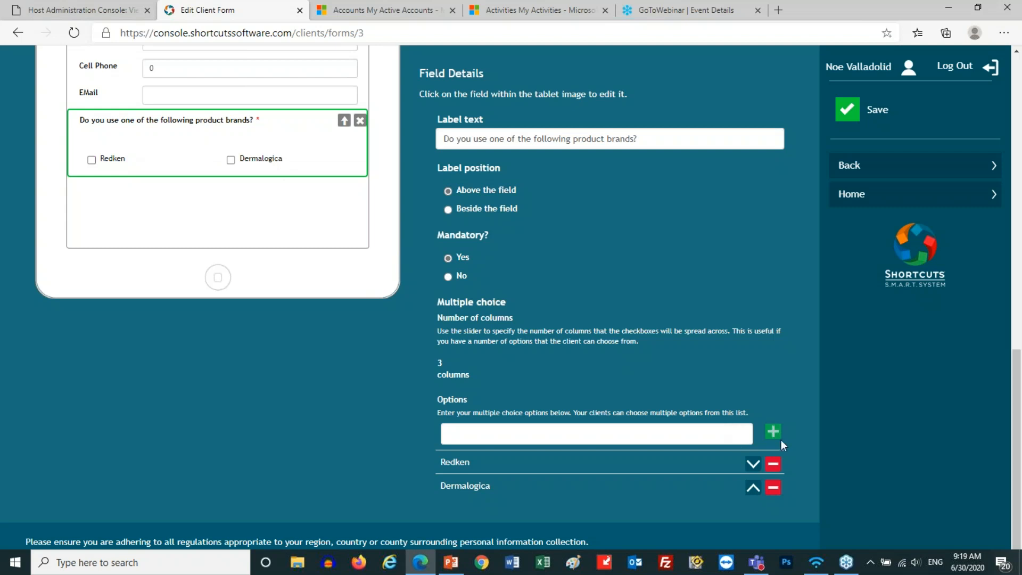
left_click(742, 434)
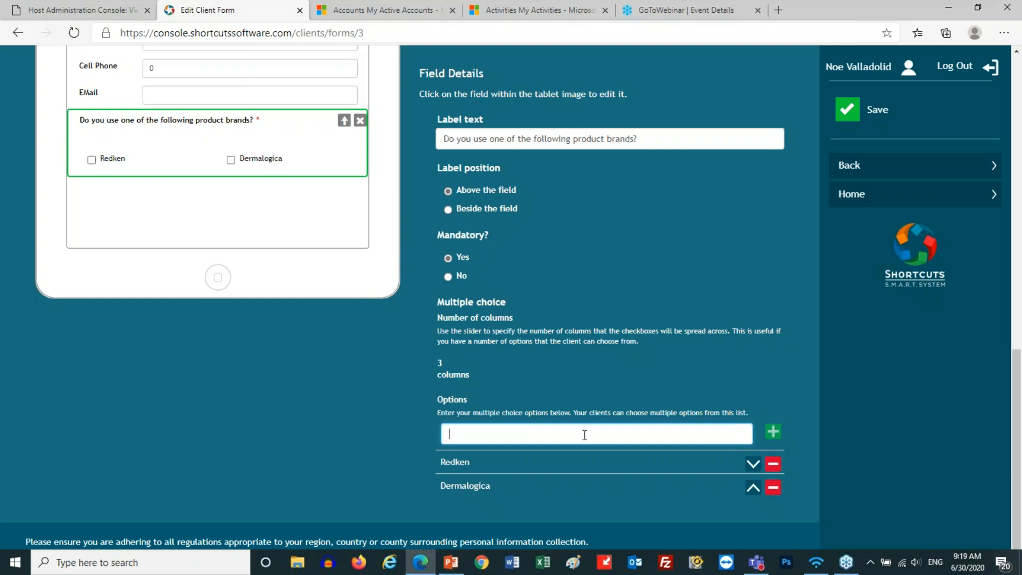
type("L'Oreal")
left_click(773, 432)
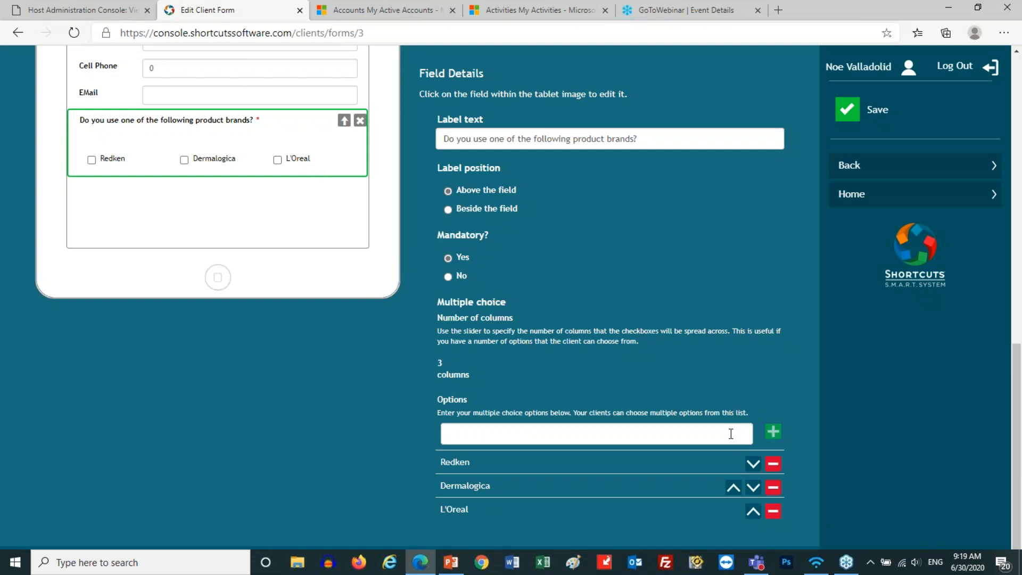
left_click(686, 436)
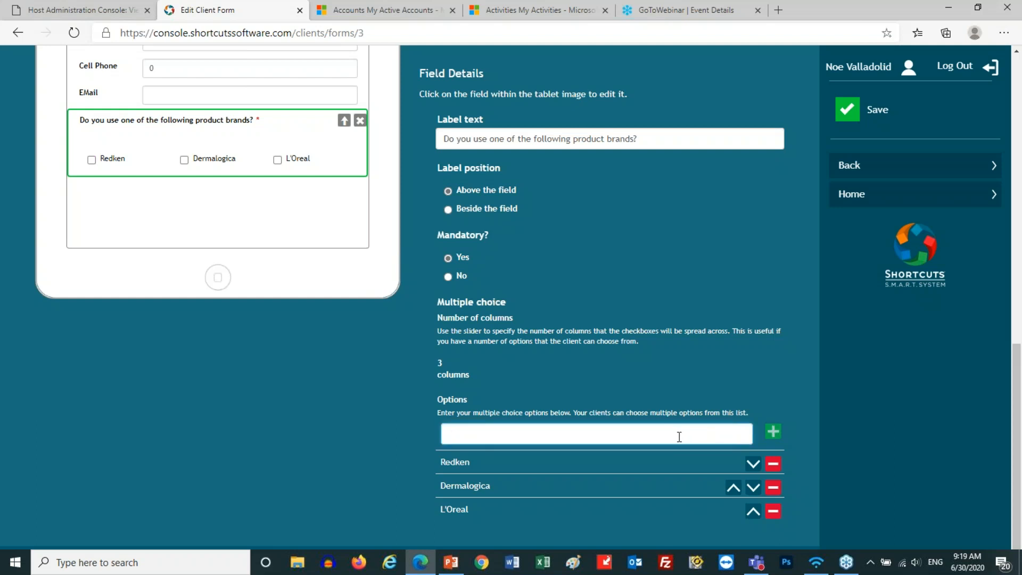
left_click(449, 277)
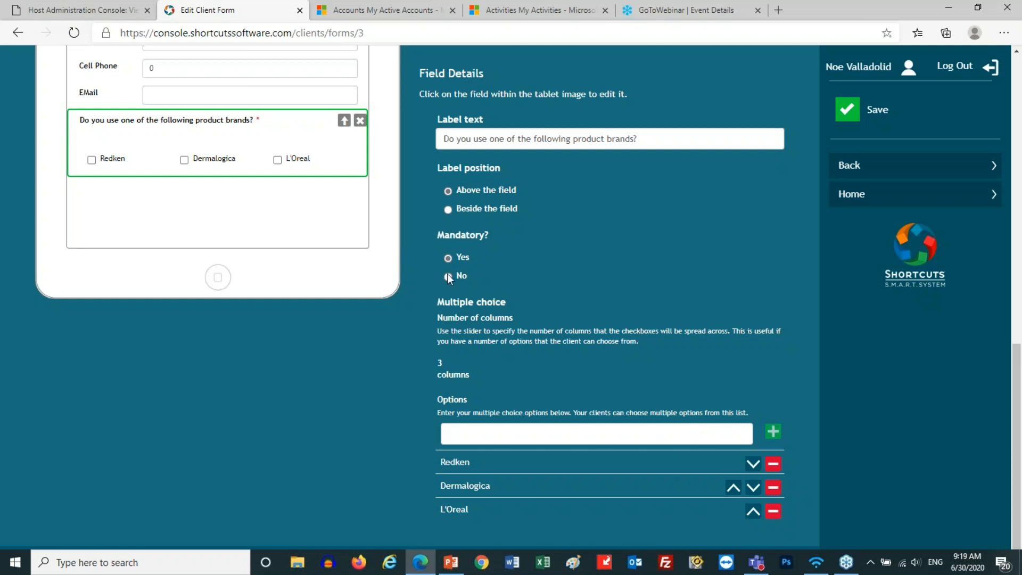
Make the product brands question non-mandatory and add a Terms and Conditions Block with the heading text Terms and Conditions
scroll(436, 299, "up", 6)
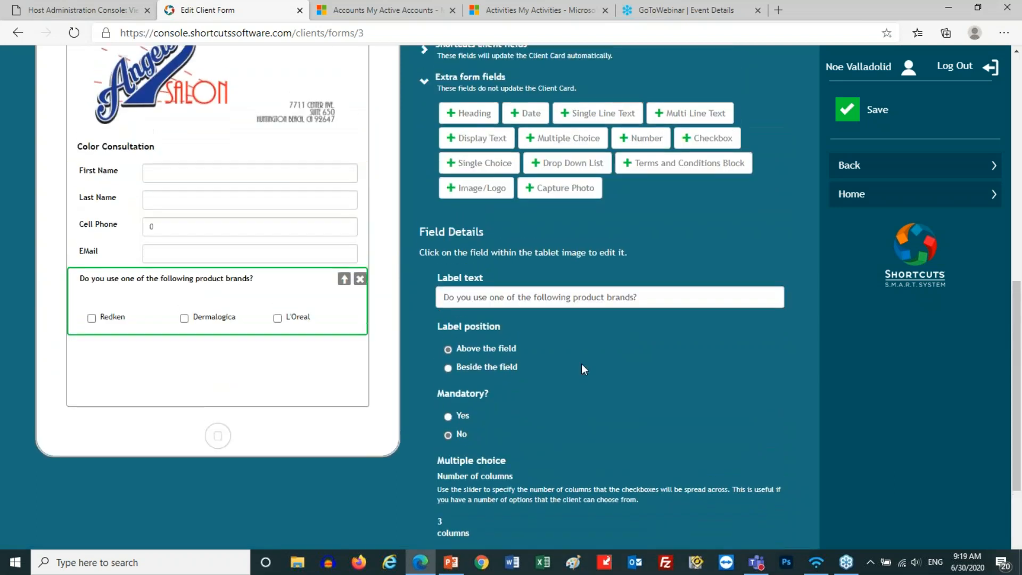
scroll(583, 363, "down", 2)
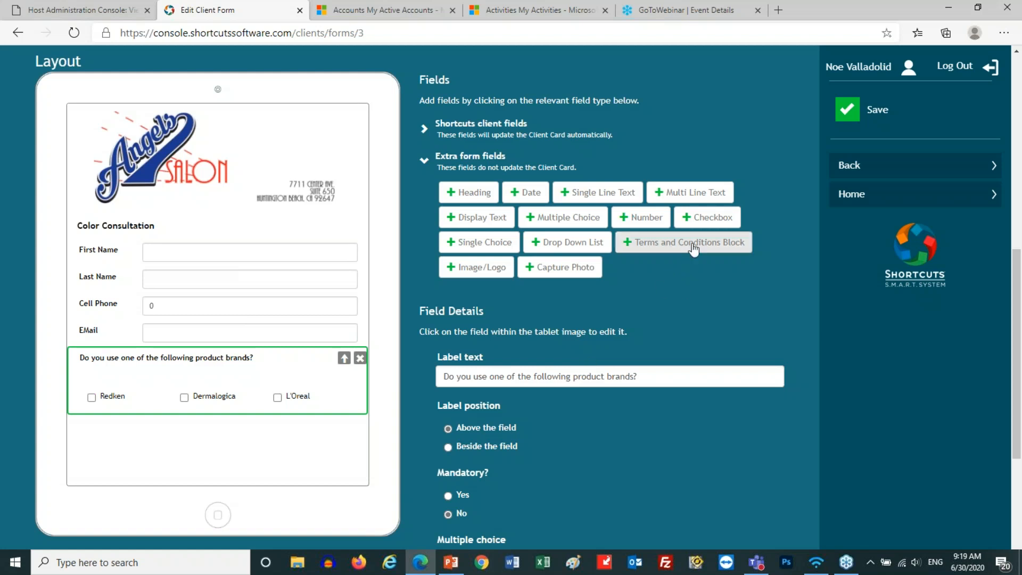
left_click(693, 246)
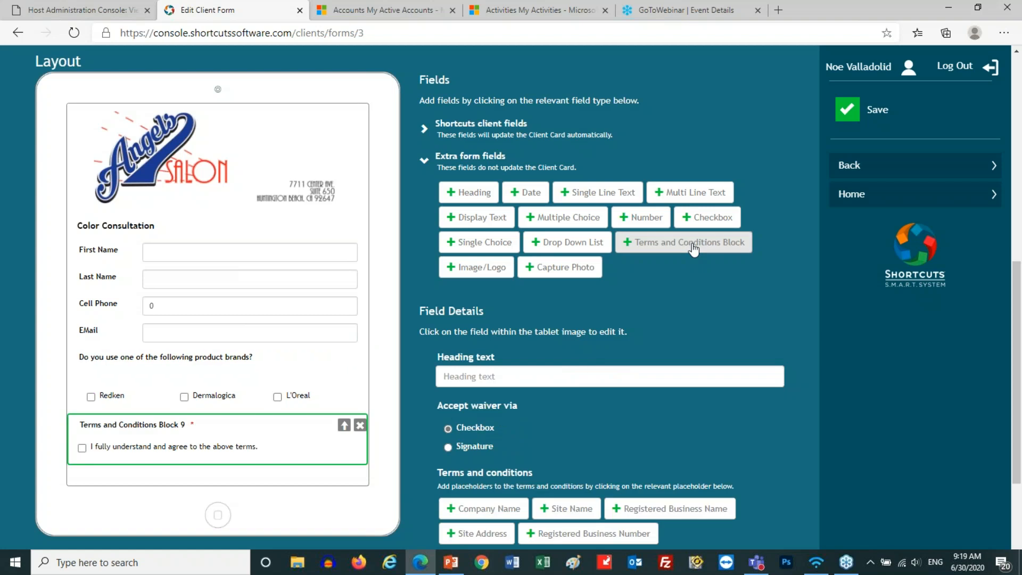
left_click(585, 371)
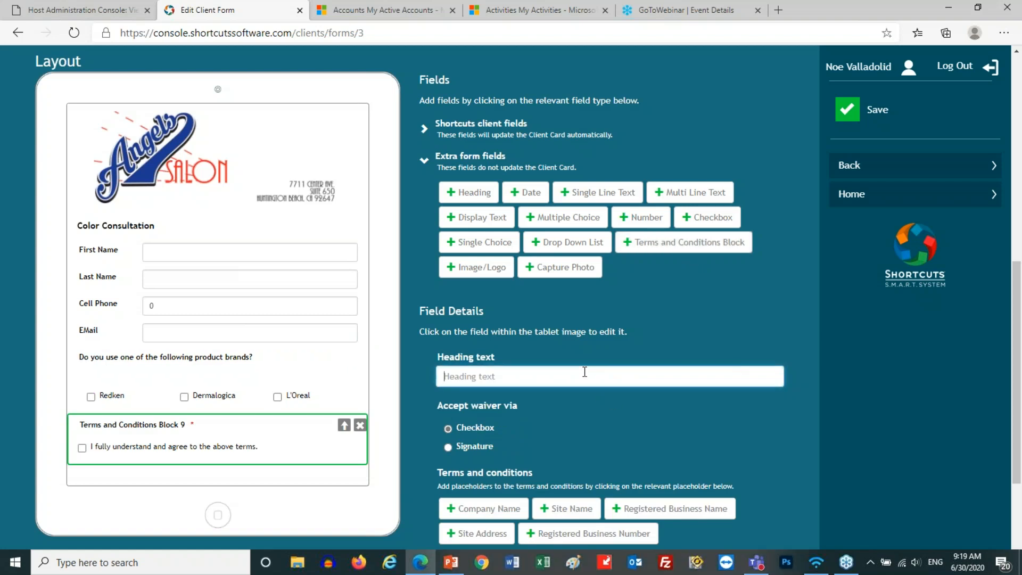
type("Terms and Conditions")
Have the waiver accepted via signature with the terms text "By signing this form you agree to our terms and conditions", and save the form
scroll(533, 363, "down", 3)
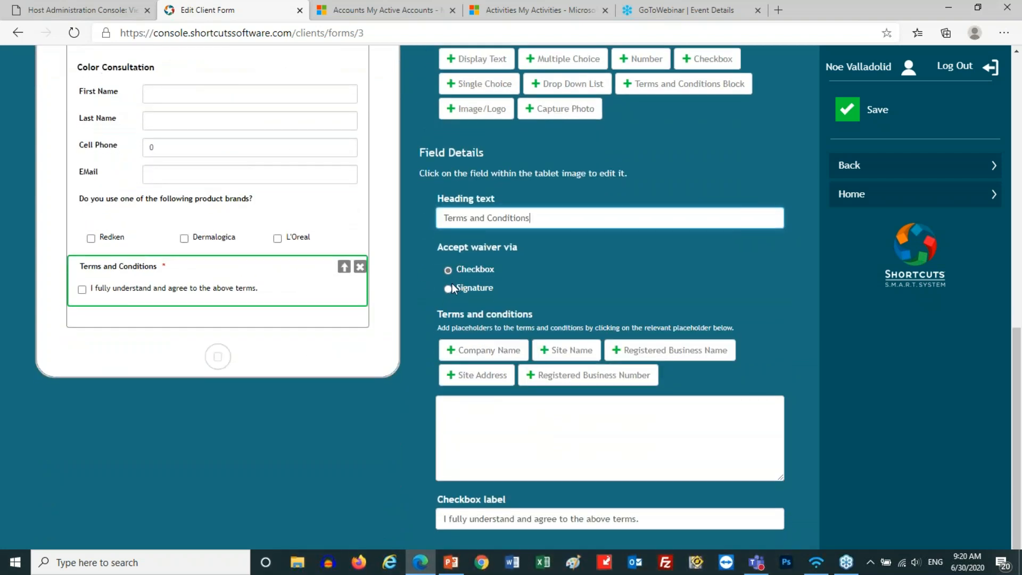
left_click(446, 290)
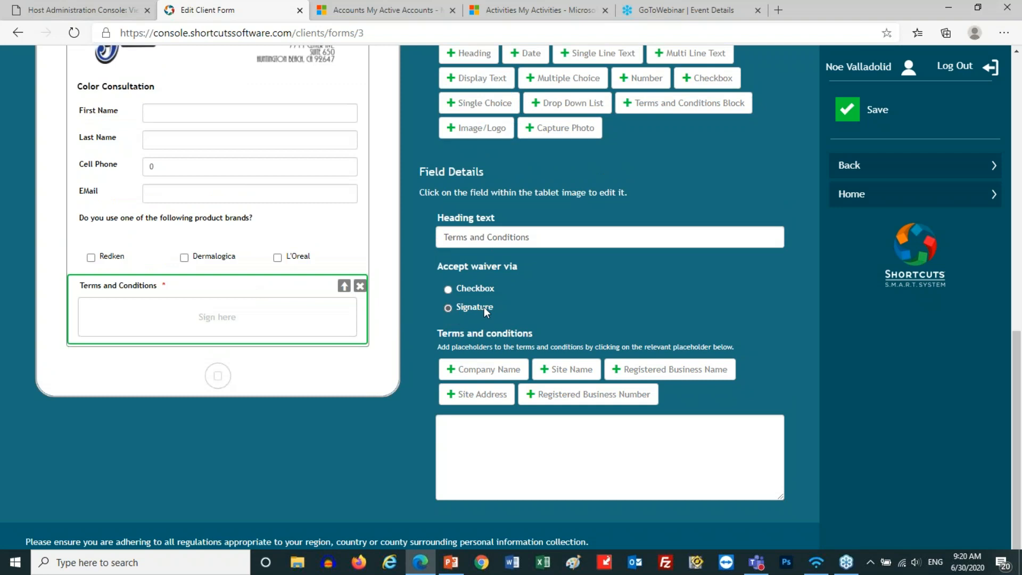
left_click(554, 446)
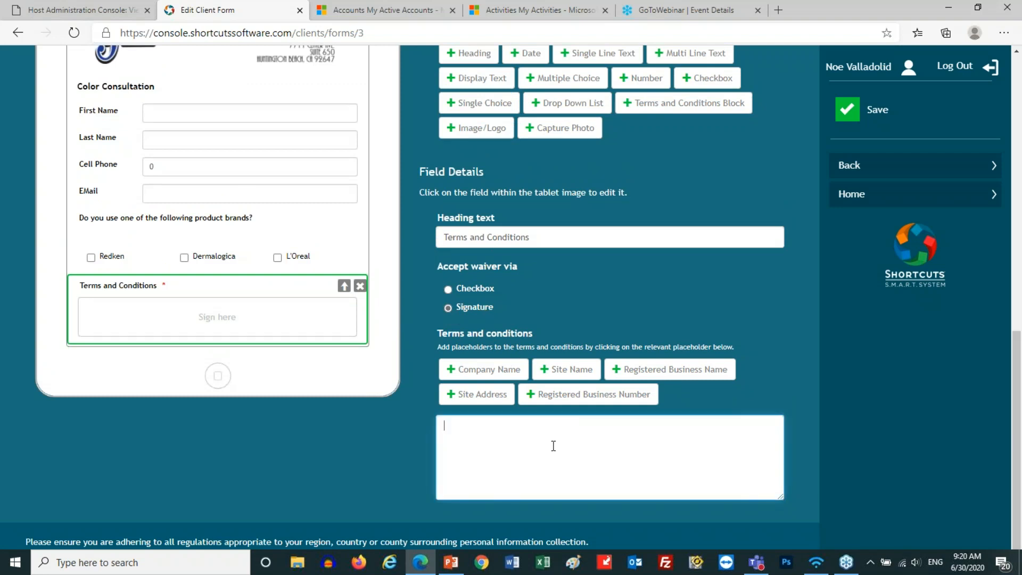
type("By ")
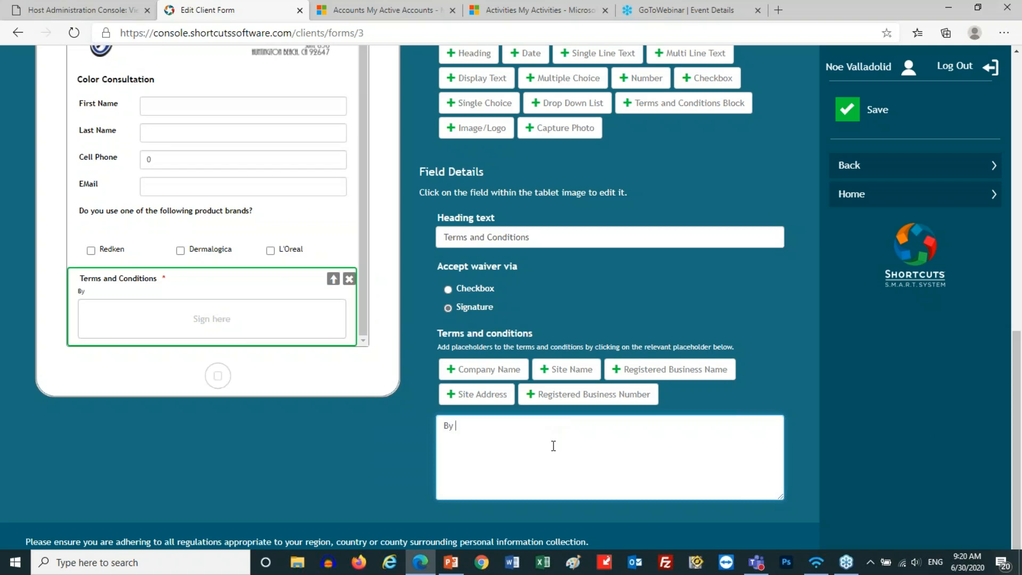
type("signing this fo")
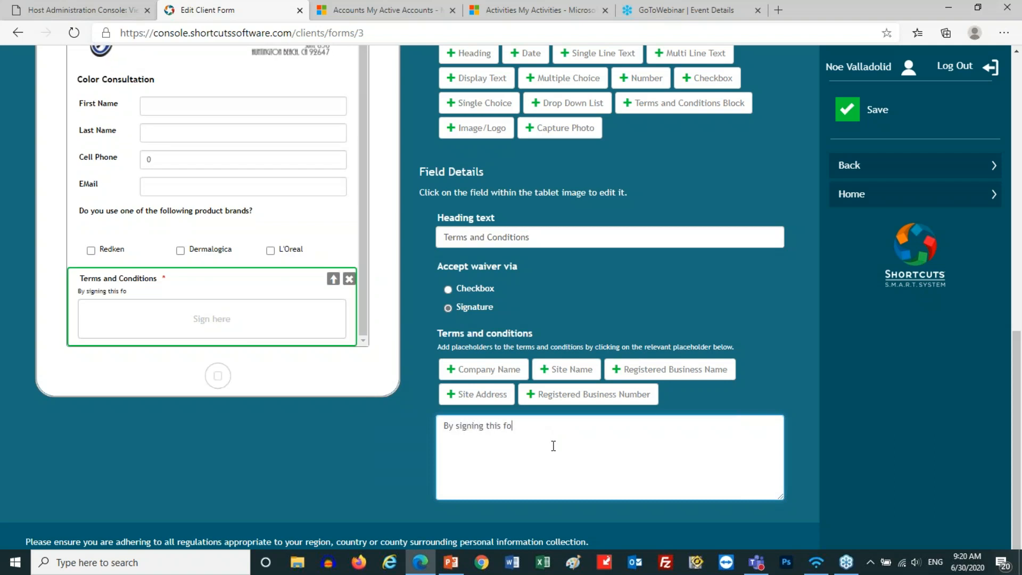
type("rm you agree to")
type(" a")
type("ou")
type("r te")
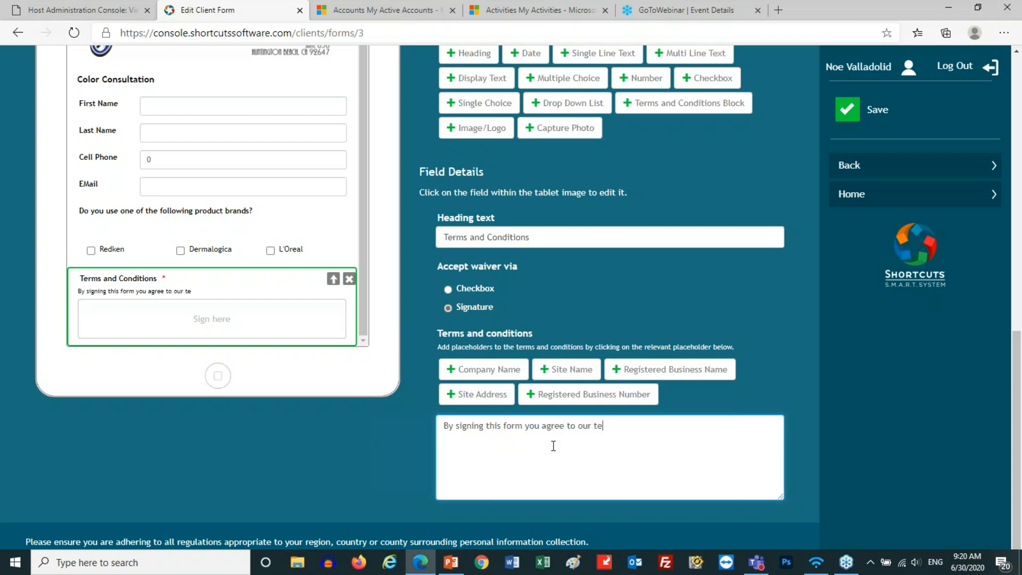
type("rms and conditions")
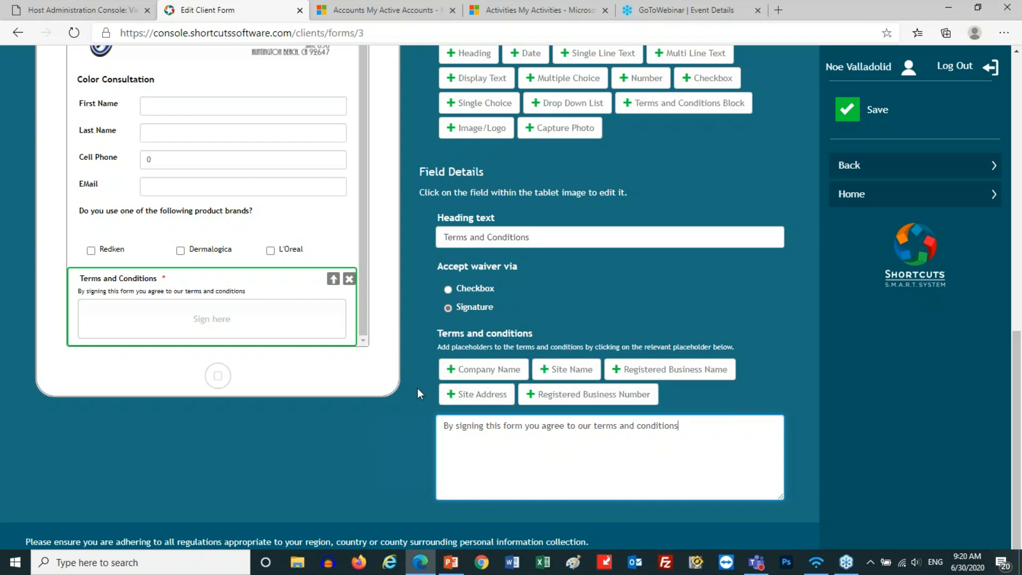
scroll(310, 292, "up", 1)
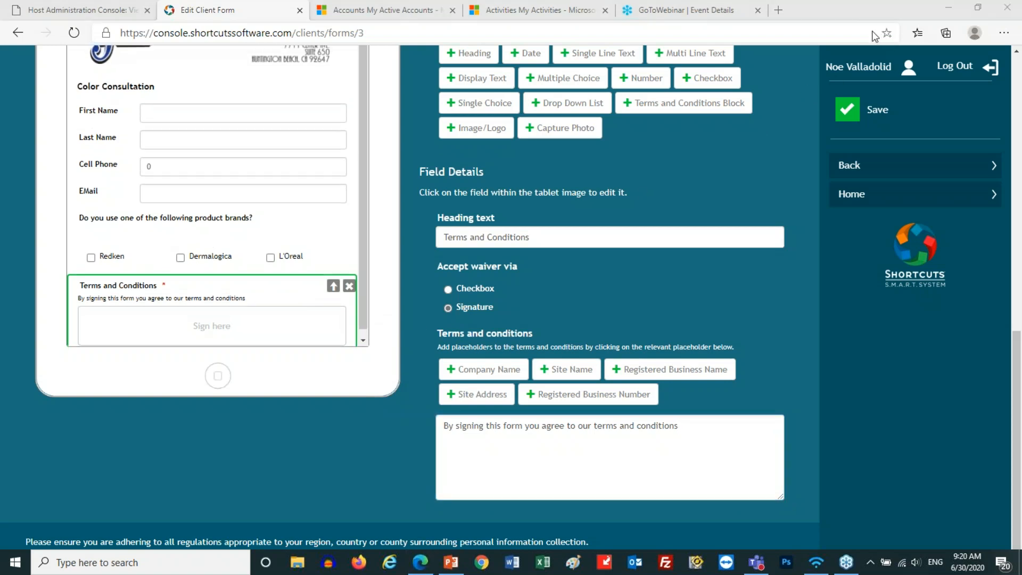
left_click(885, 111)
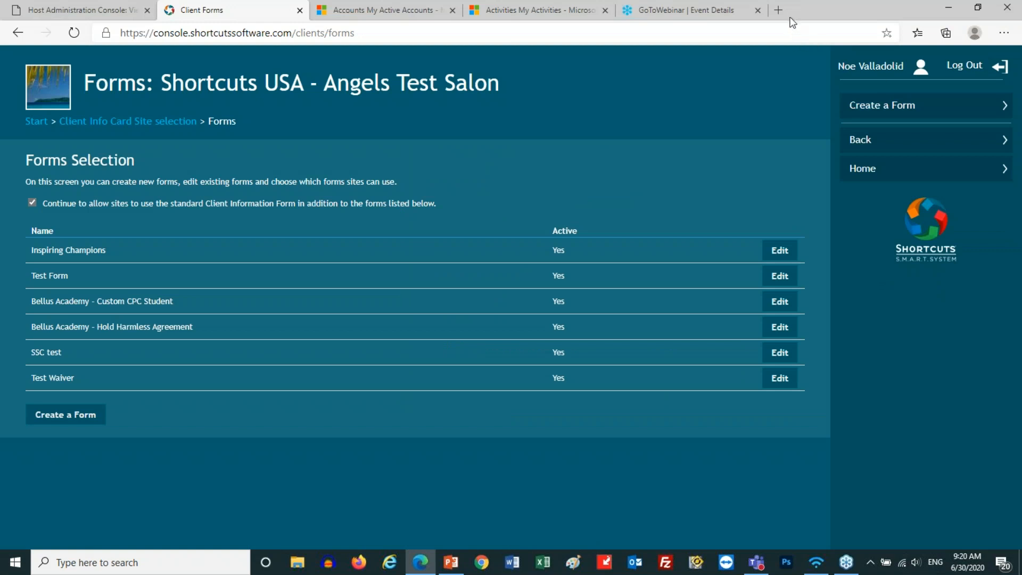
Reopen Test Form to review its layout and setup settings, and return through the forms list to the Start page
left_click(782, 26)
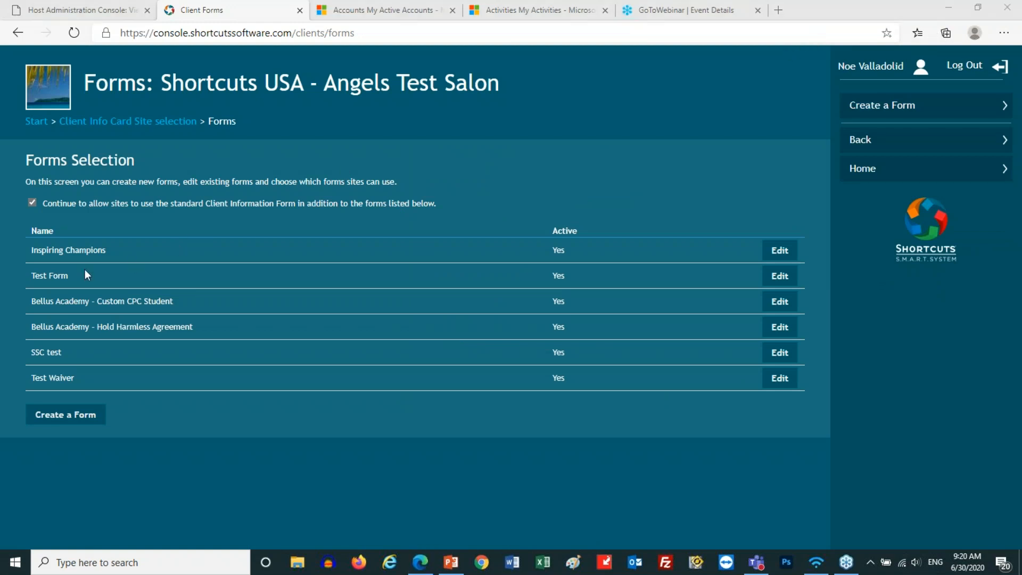
left_click(786, 281)
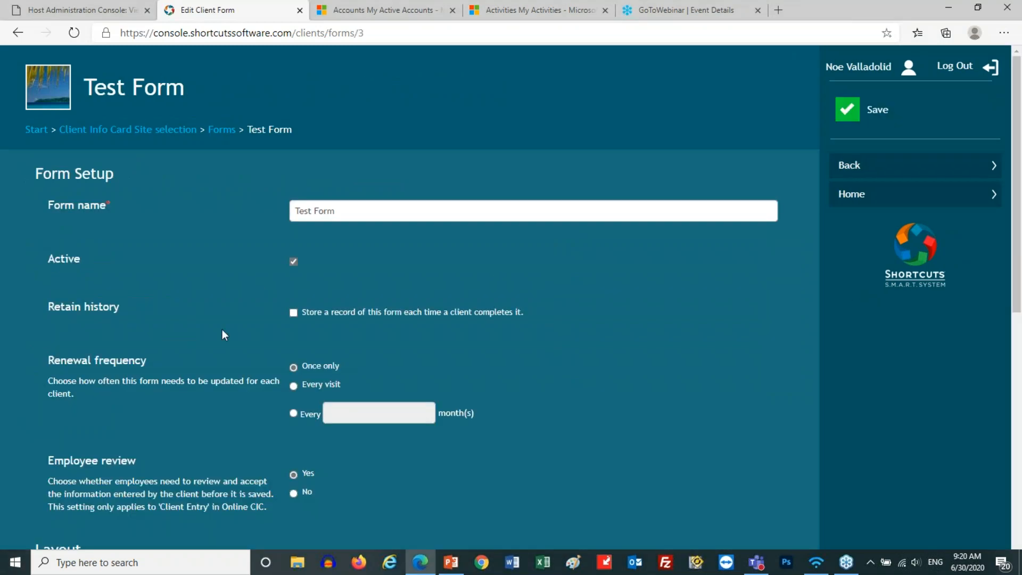
scroll(222, 332, "down", 10)
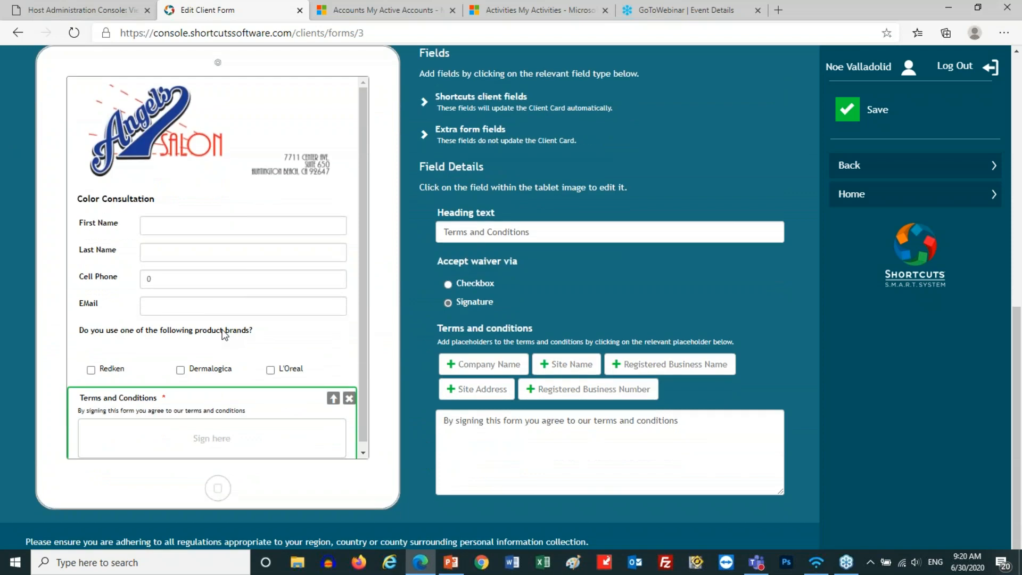
scroll(223, 334, "up", 2)
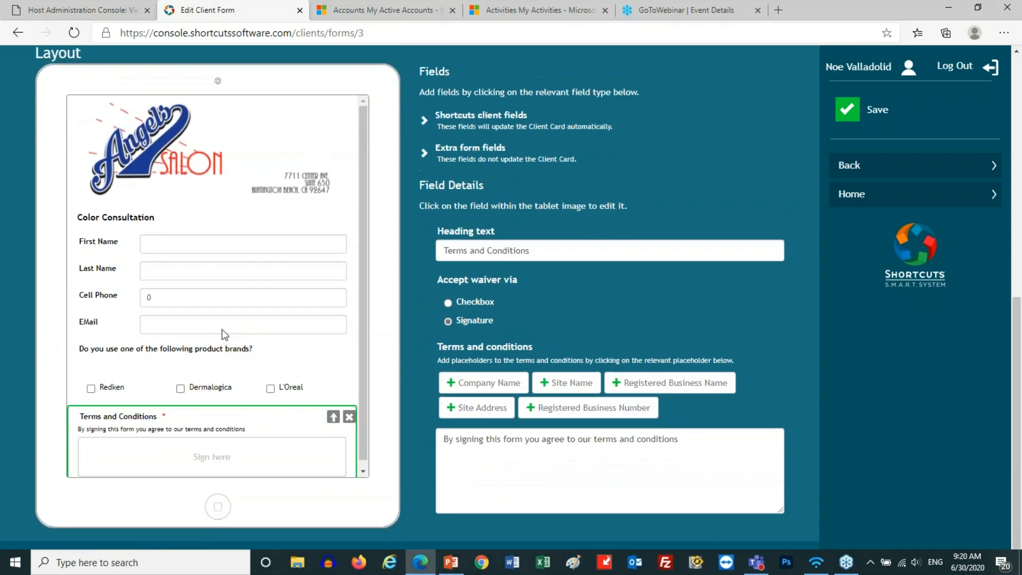
scroll(224, 335, "up", 8)
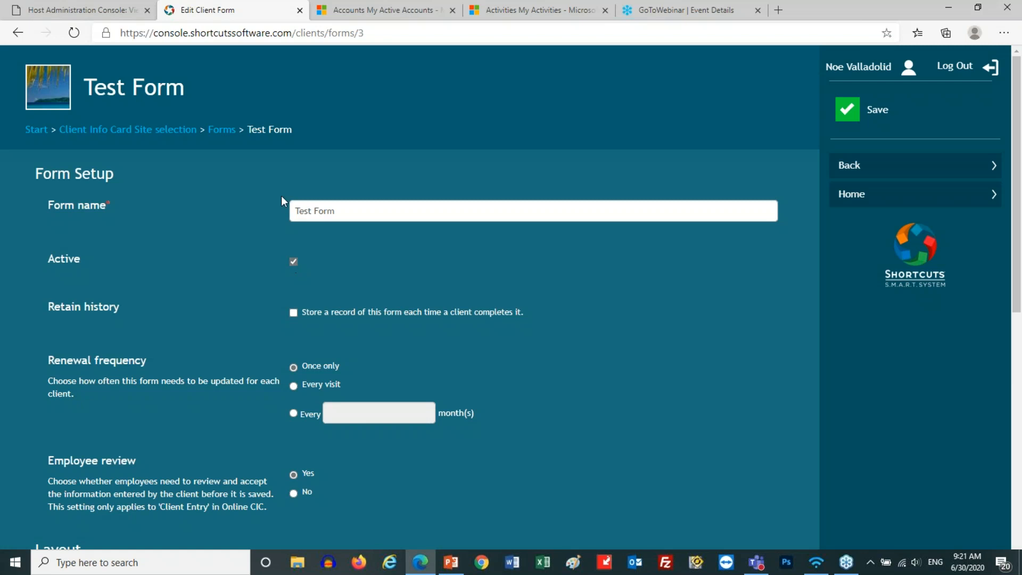
left_click(233, 131)
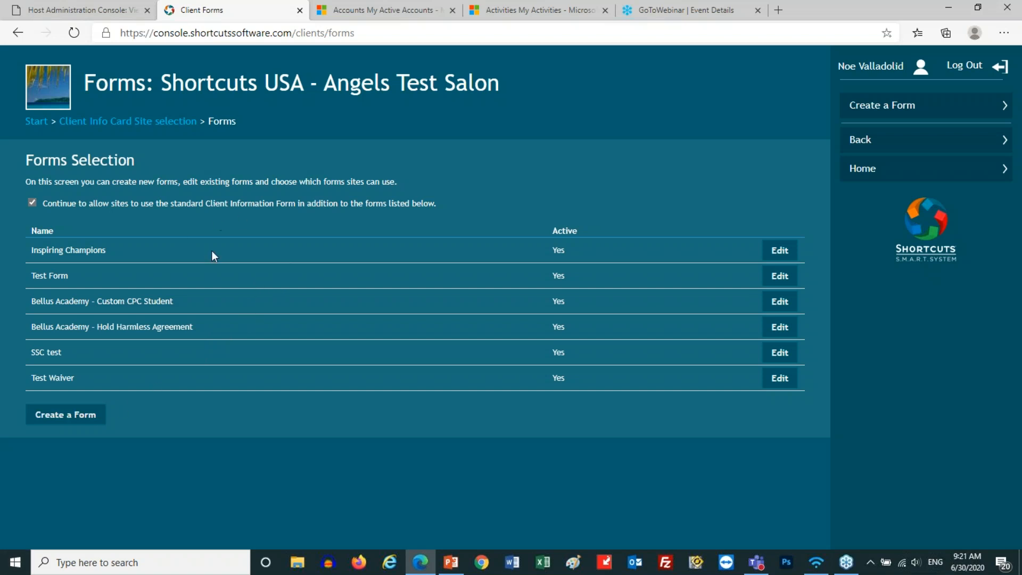
left_click(41, 123)
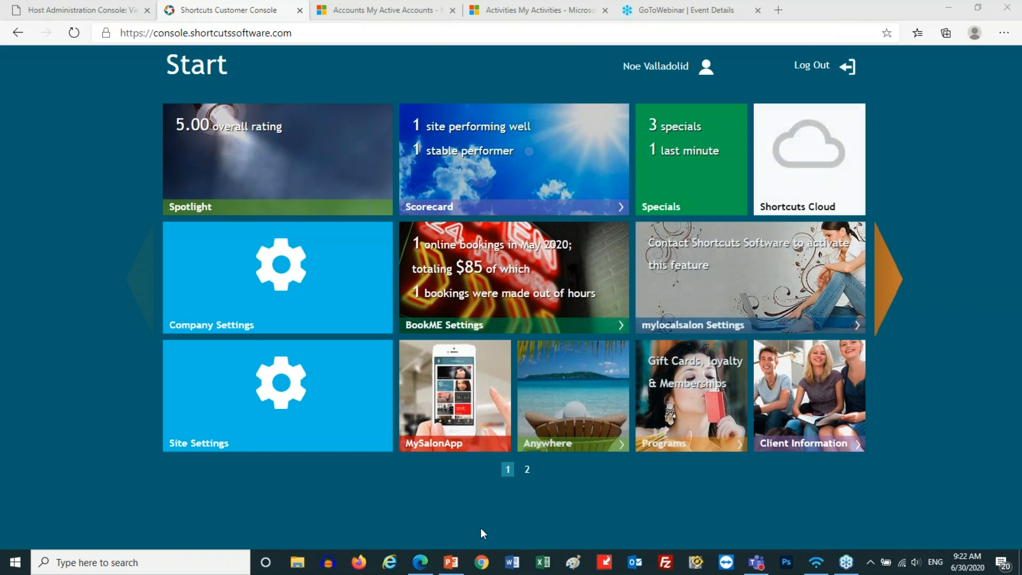
Switch to PowerPoint, start the slide show from the second Live Demo slide and advance through the points of Select your custom form
left_click(450, 563)
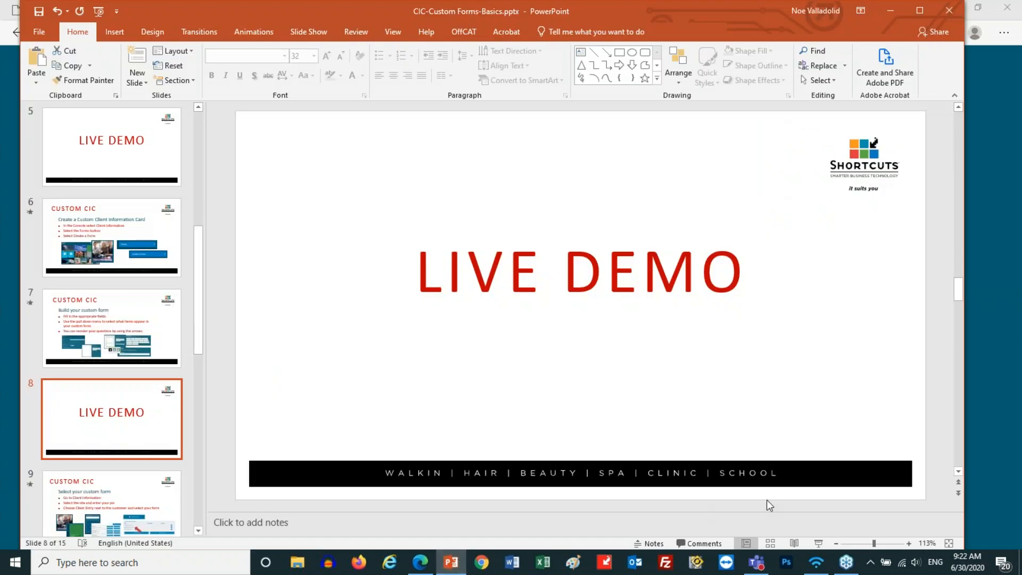
left_click(817, 543)
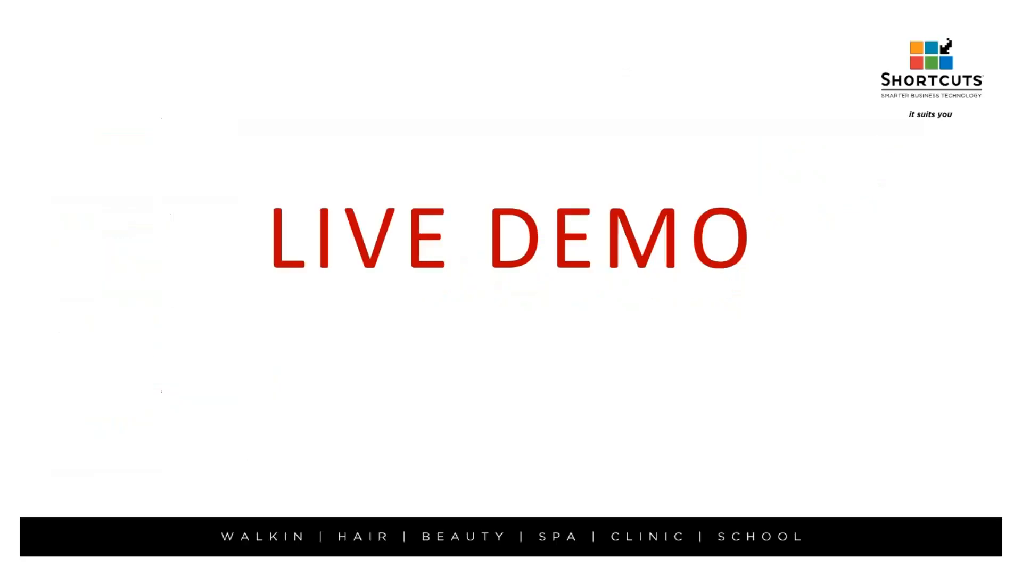
key("Right")
key("Right")
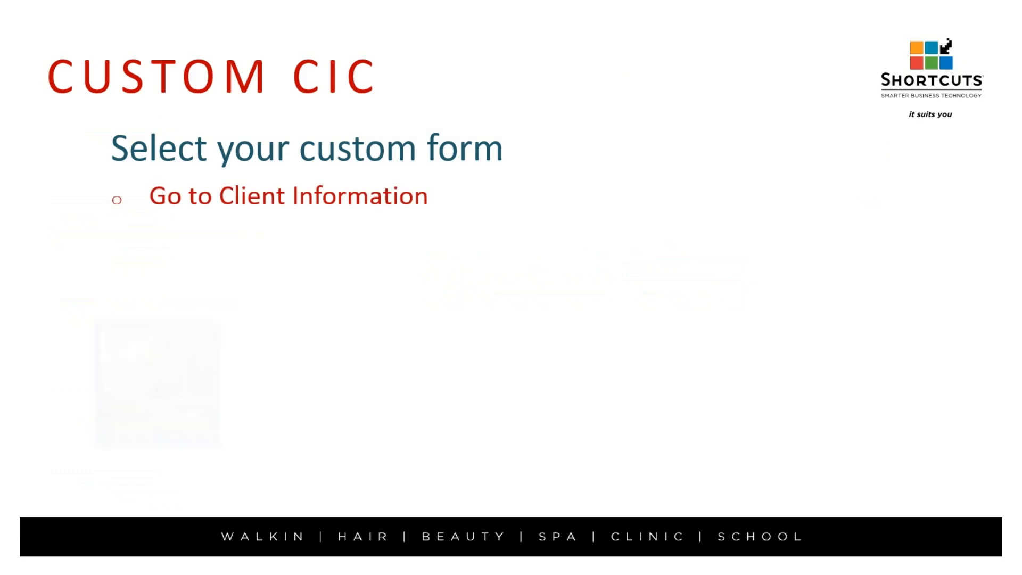
key("Right")
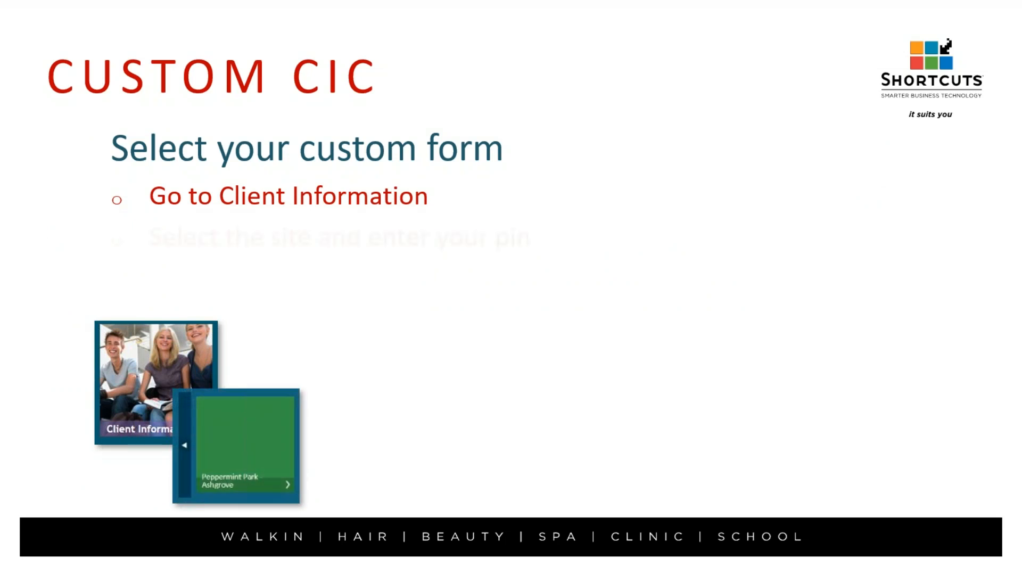
key("Right")
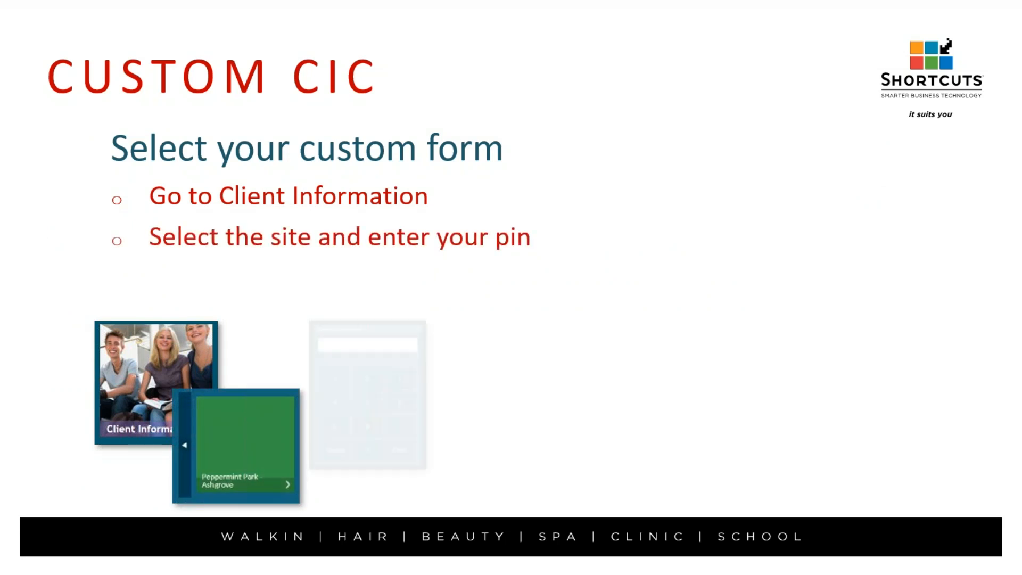
key("Right")
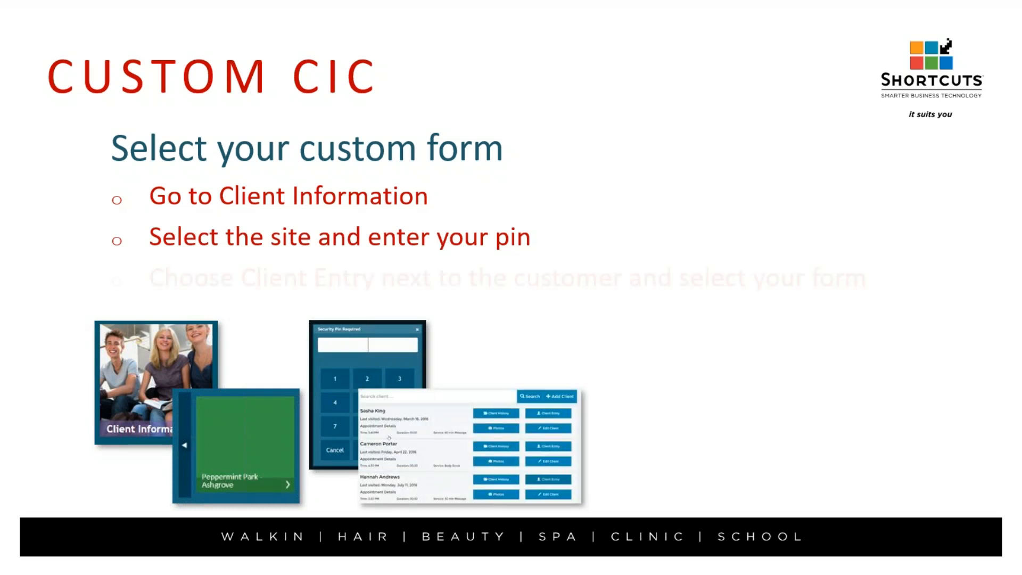